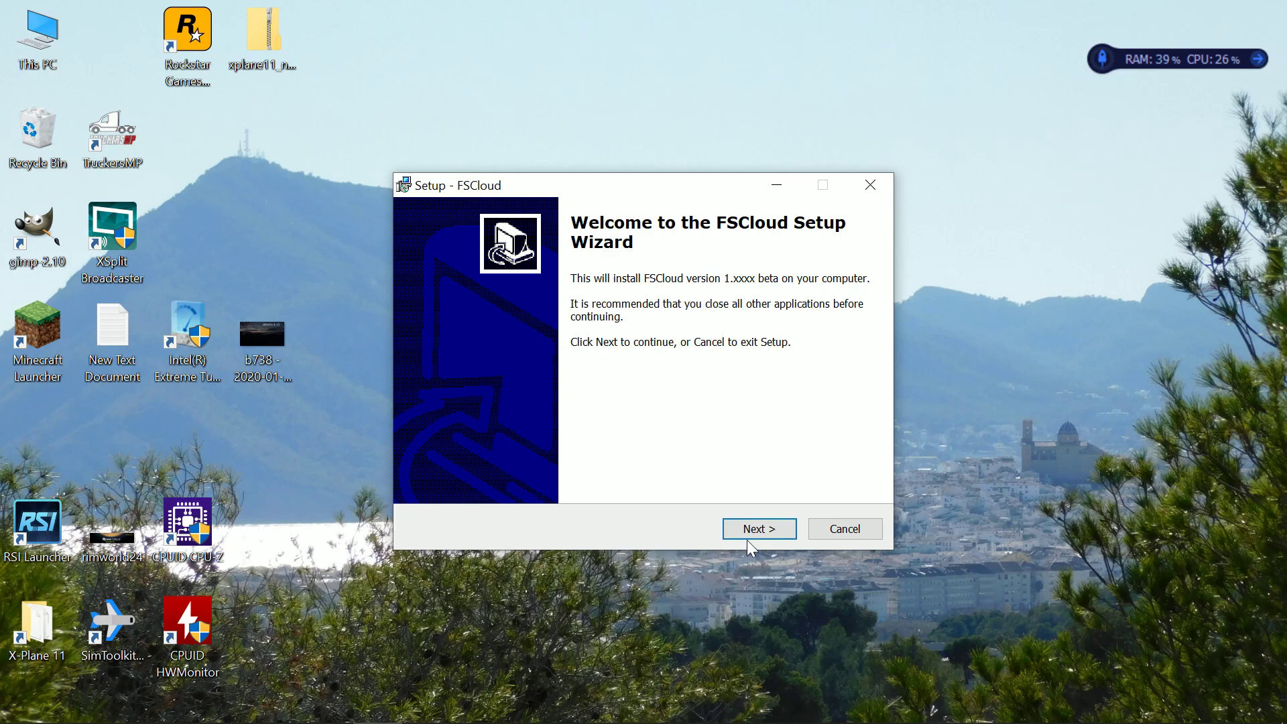
Start the FSCloud setup and accept its license agreement.
click(748, 533)
click(537, 468)
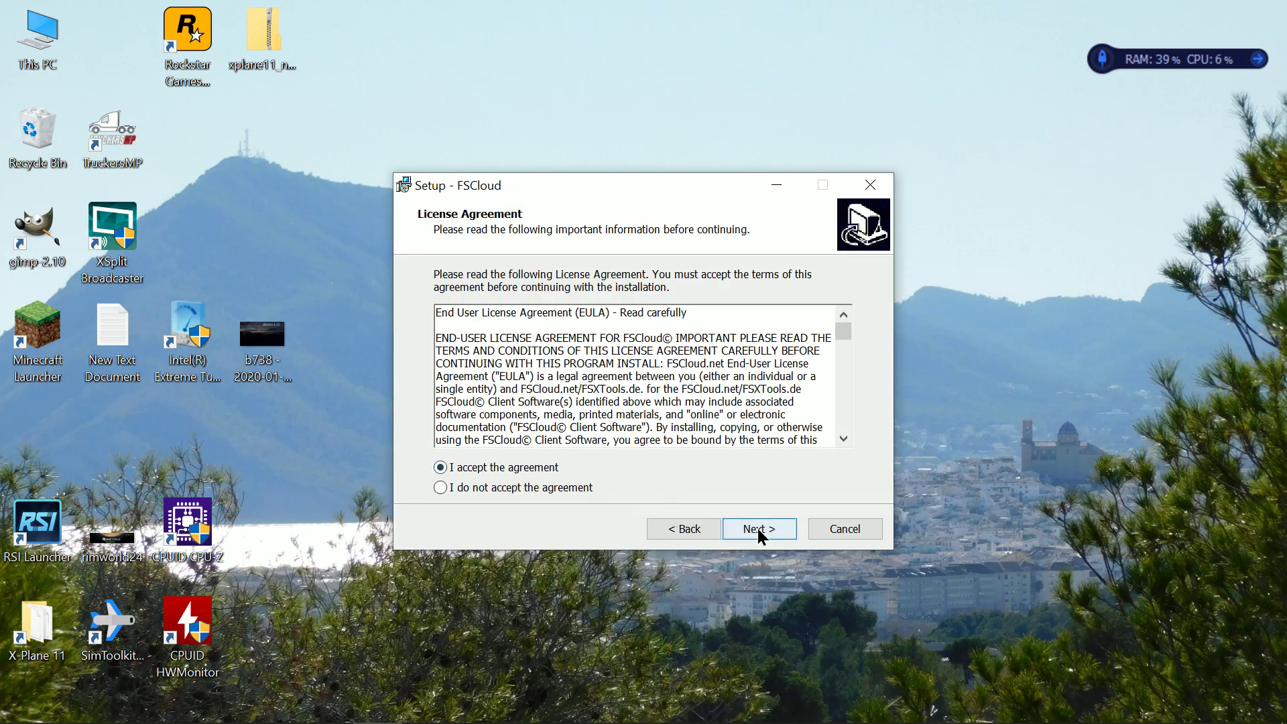
click(761, 531)
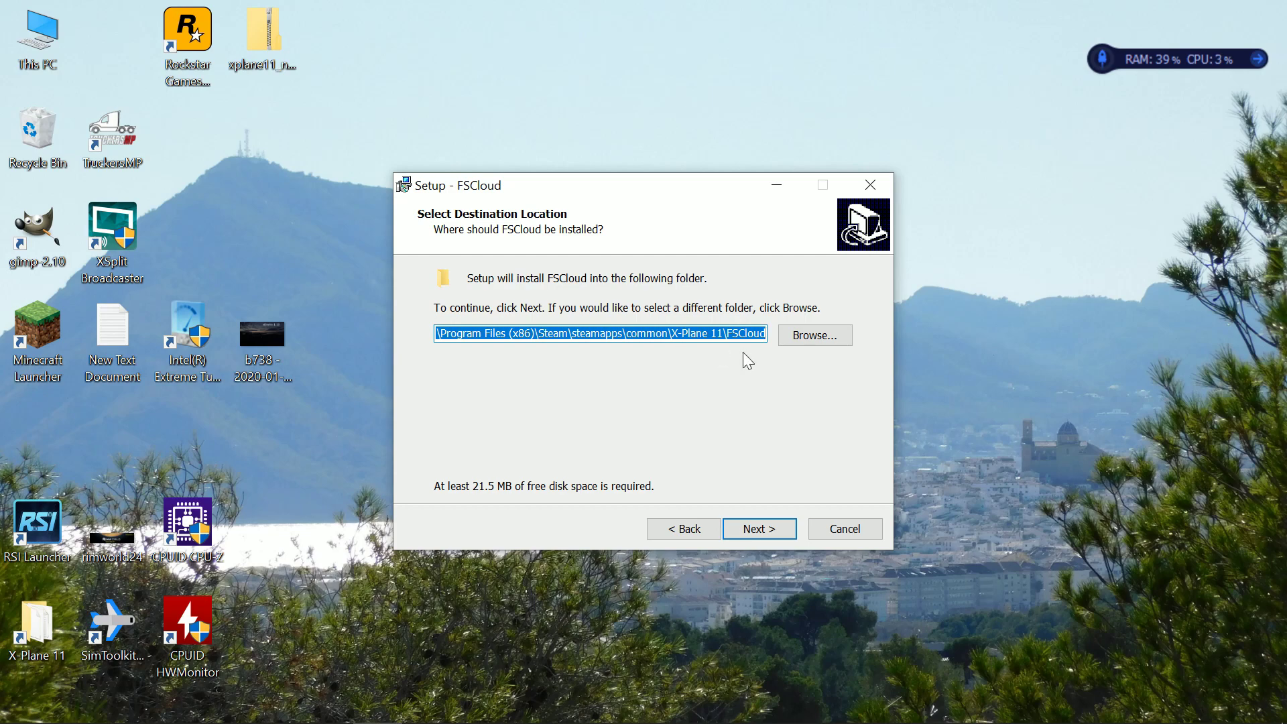
Check the proposed destination path and accept Steam\steamapps\common\X-Plane 11\FSCloud as the installation folder.
drag(438, 334, 946, 342)
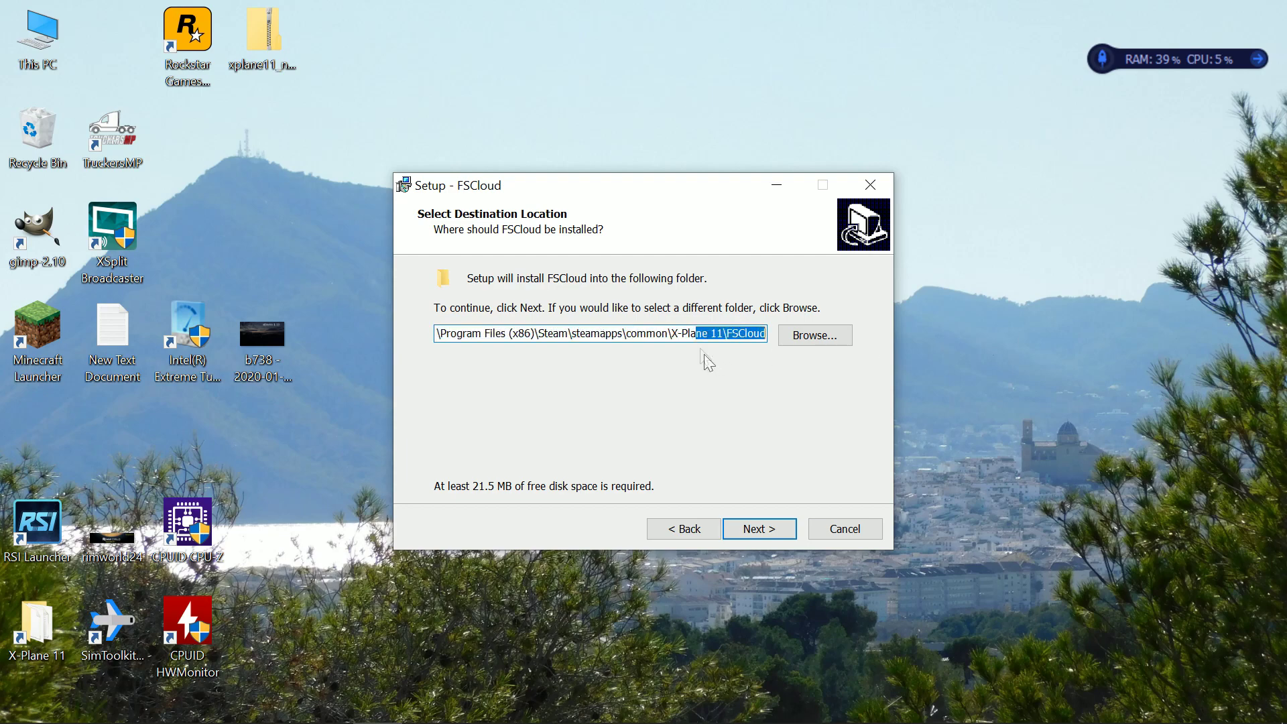
key(Left)
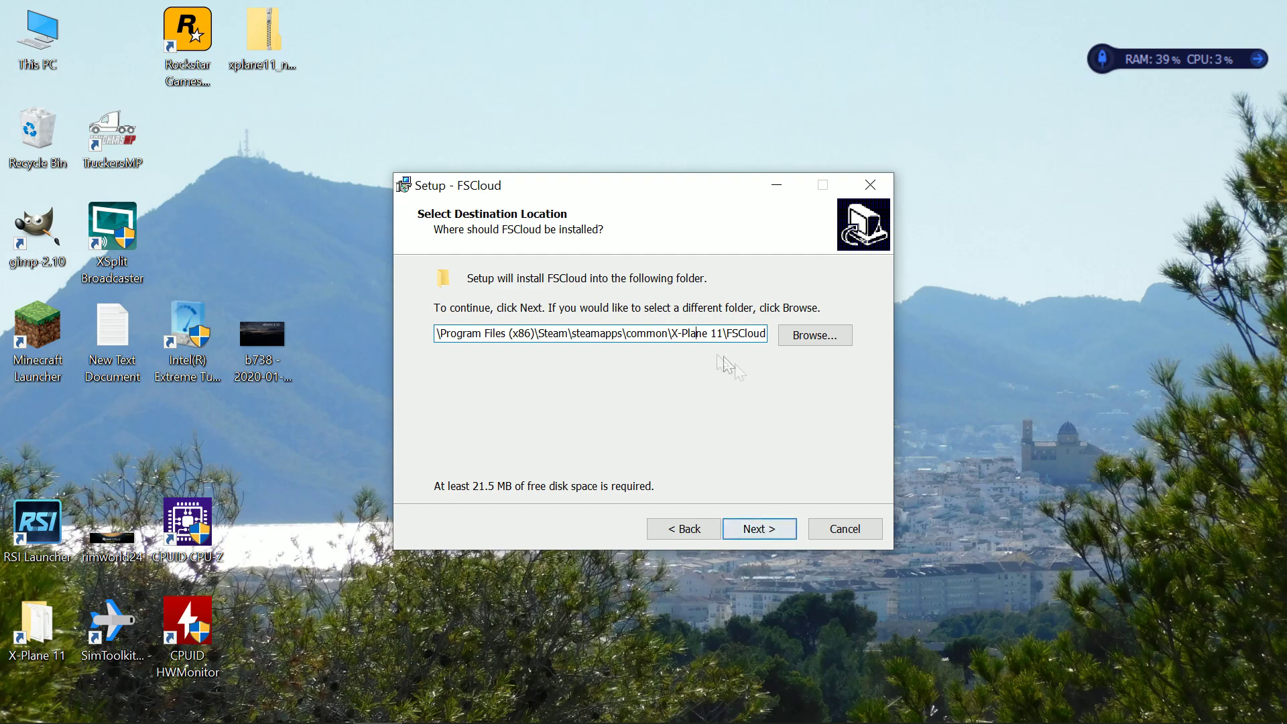
drag(586, 333, 839, 397)
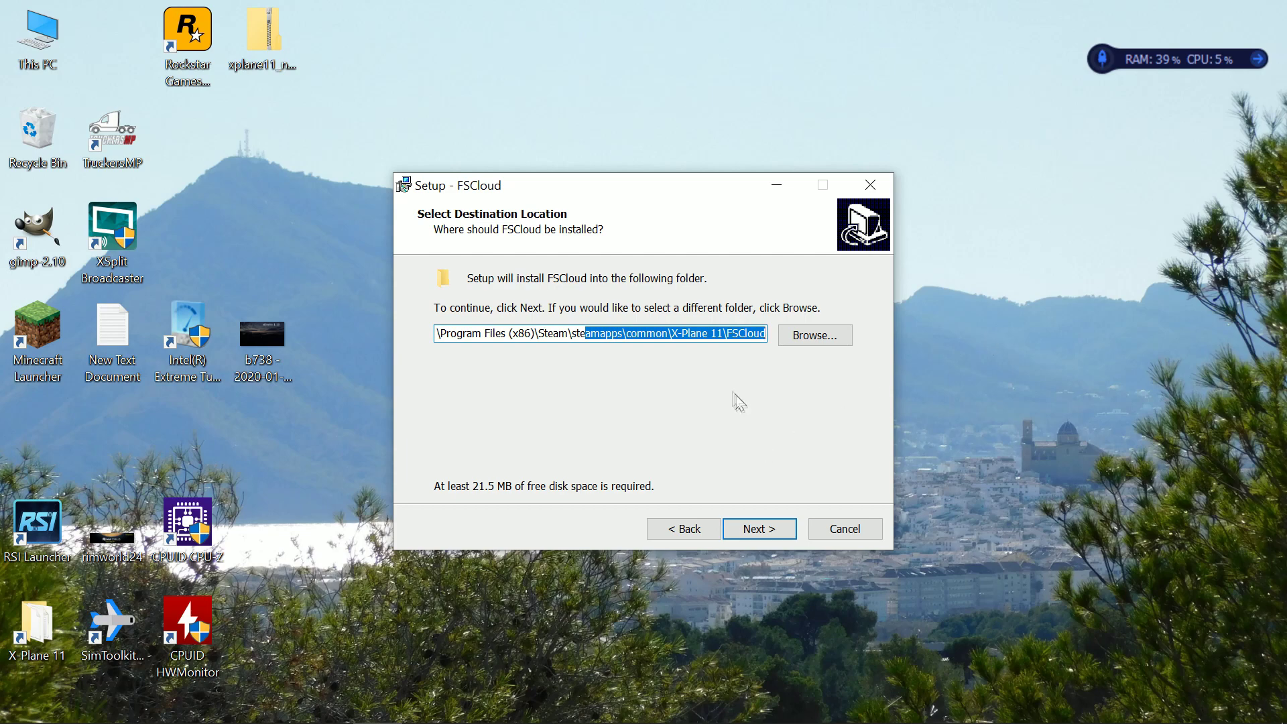
click(694, 334)
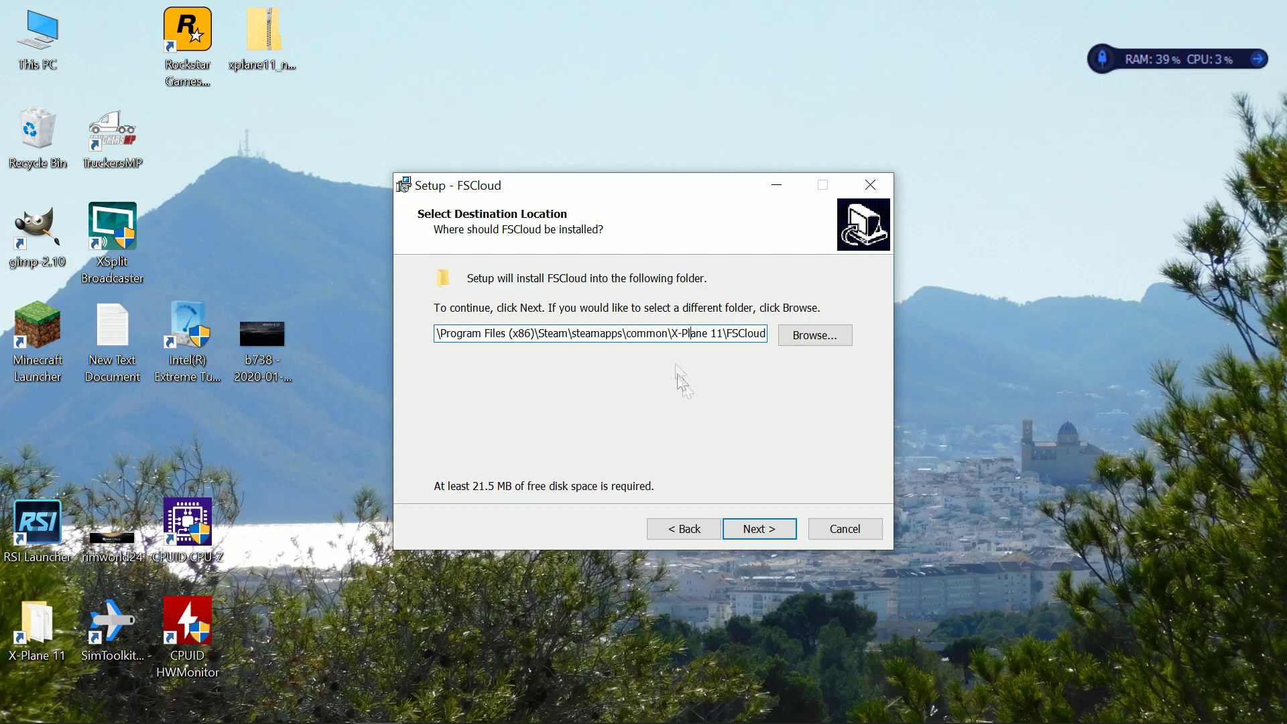
key(End)
key(shift+Left)
key(shift+Left)
key(shift+Left)
key(shift+Left)
key(shift+Left)
key(shift+Left)
click(766, 529)
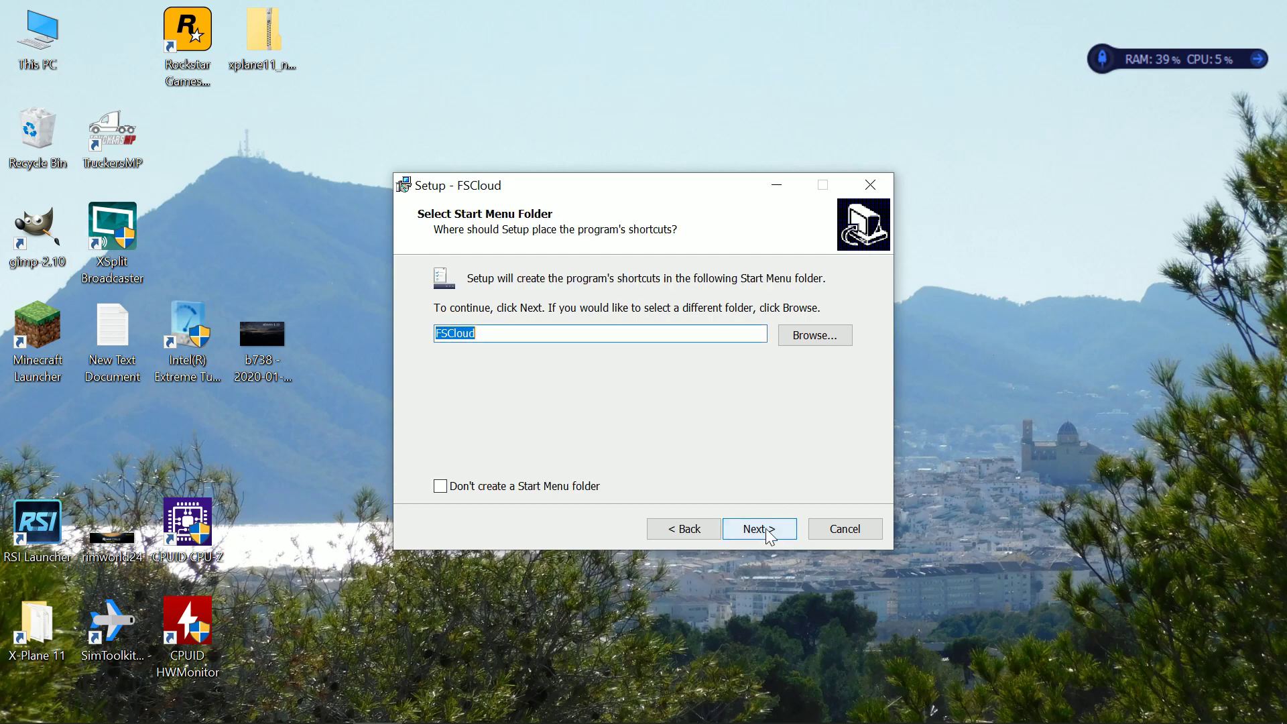
Install FSCloud with the FSCloud Start Menu folder and no desktop icon, and finish setup without launching the program.
click(769, 539)
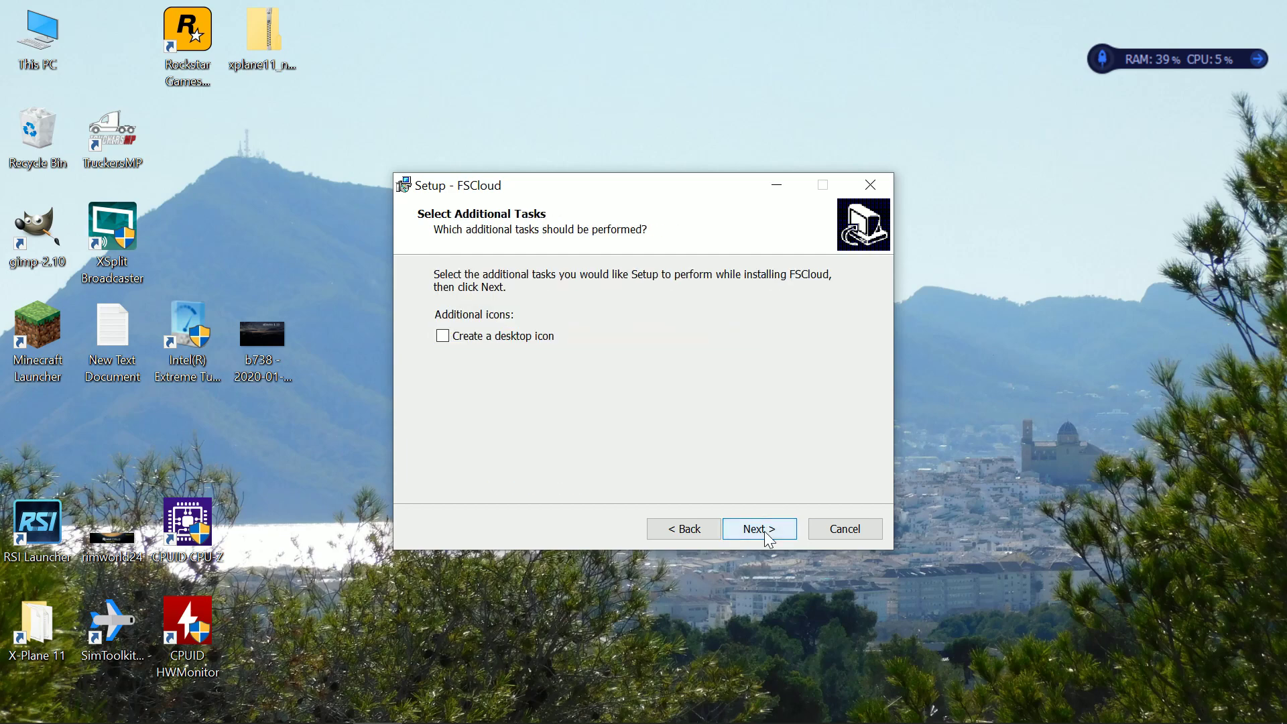
click(764, 532)
click(764, 532)
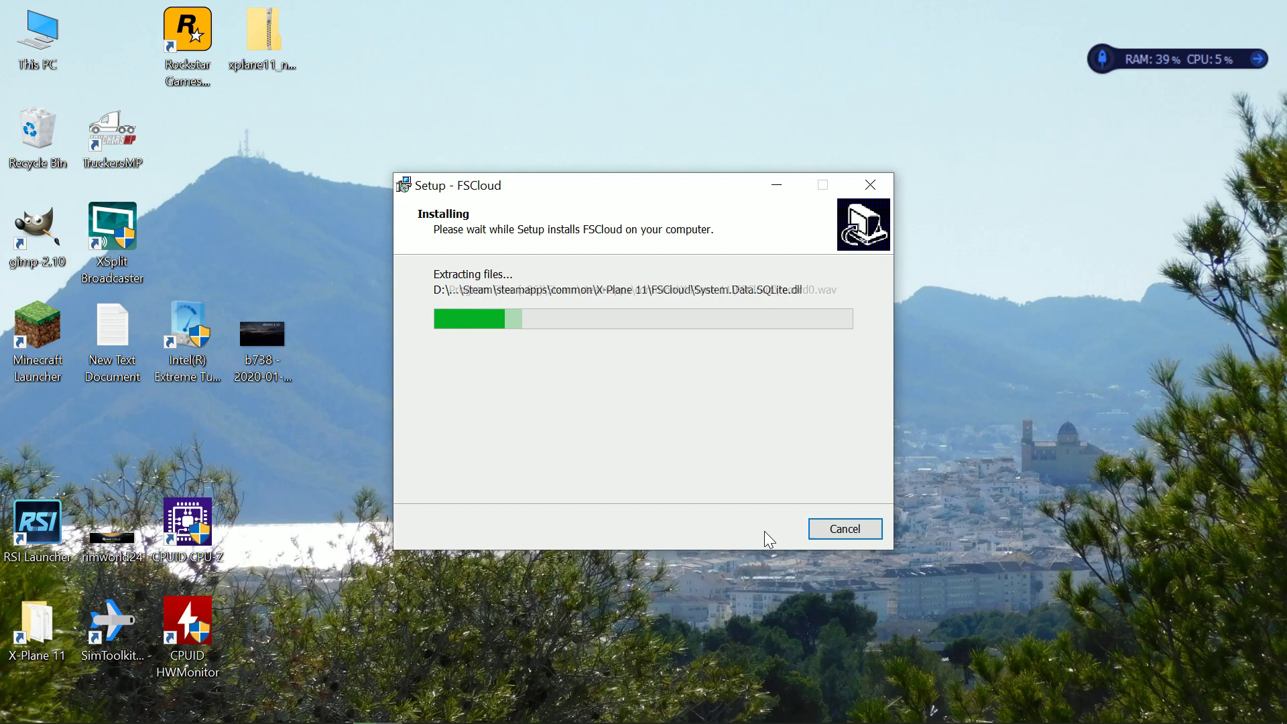
click(632, 345)
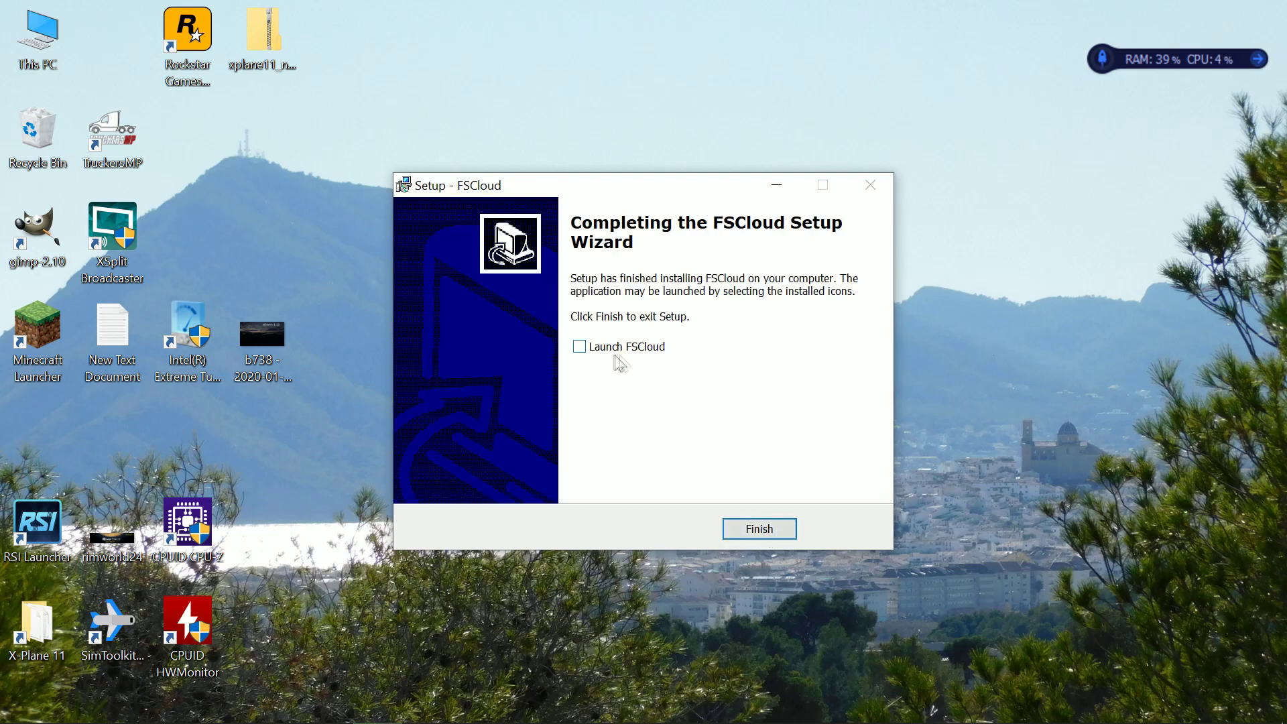
click(765, 530)
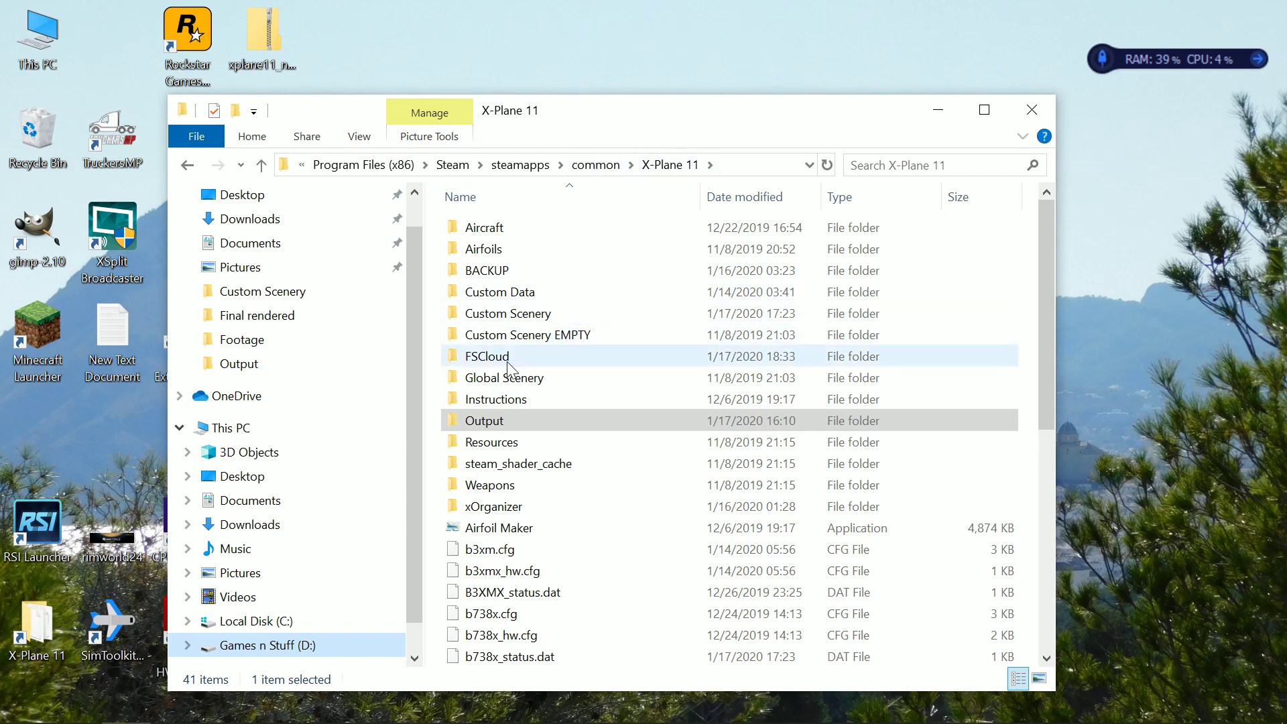
Locate the new FSCloud folder in the X-Plane 11 directory, and open the Resources\plugins folder.
click(474, 362)
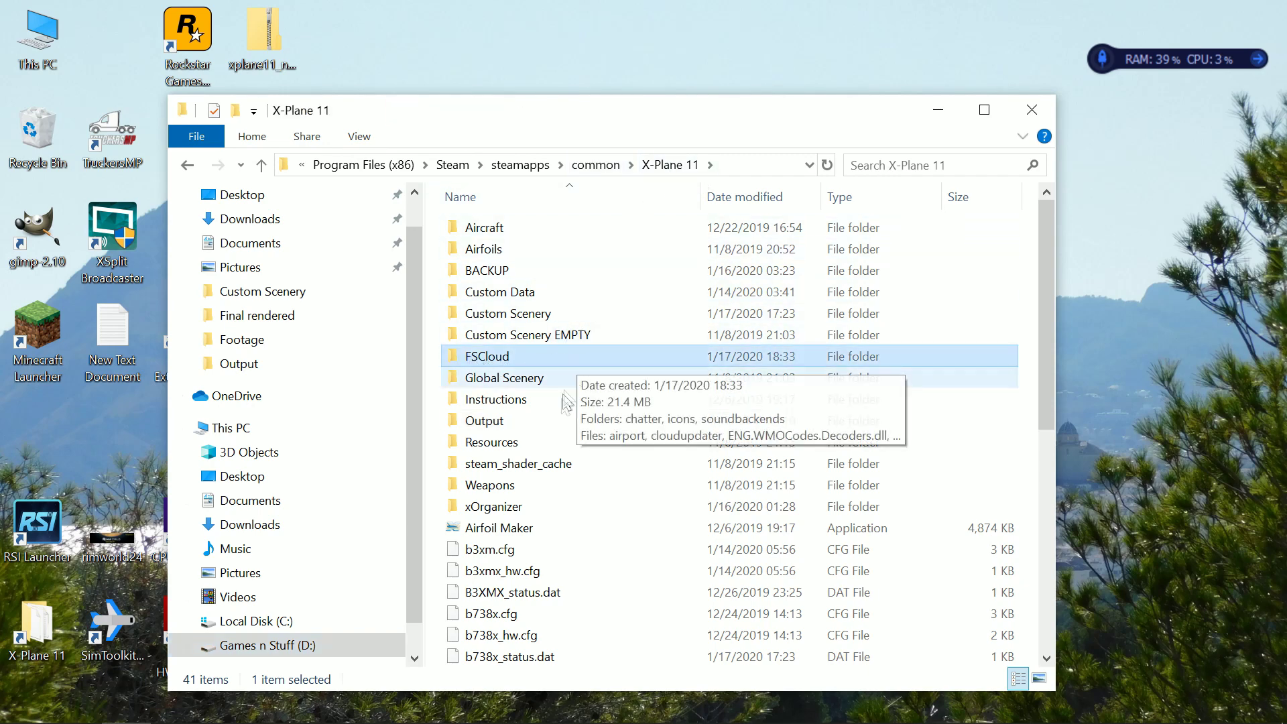
double_click(506, 445)
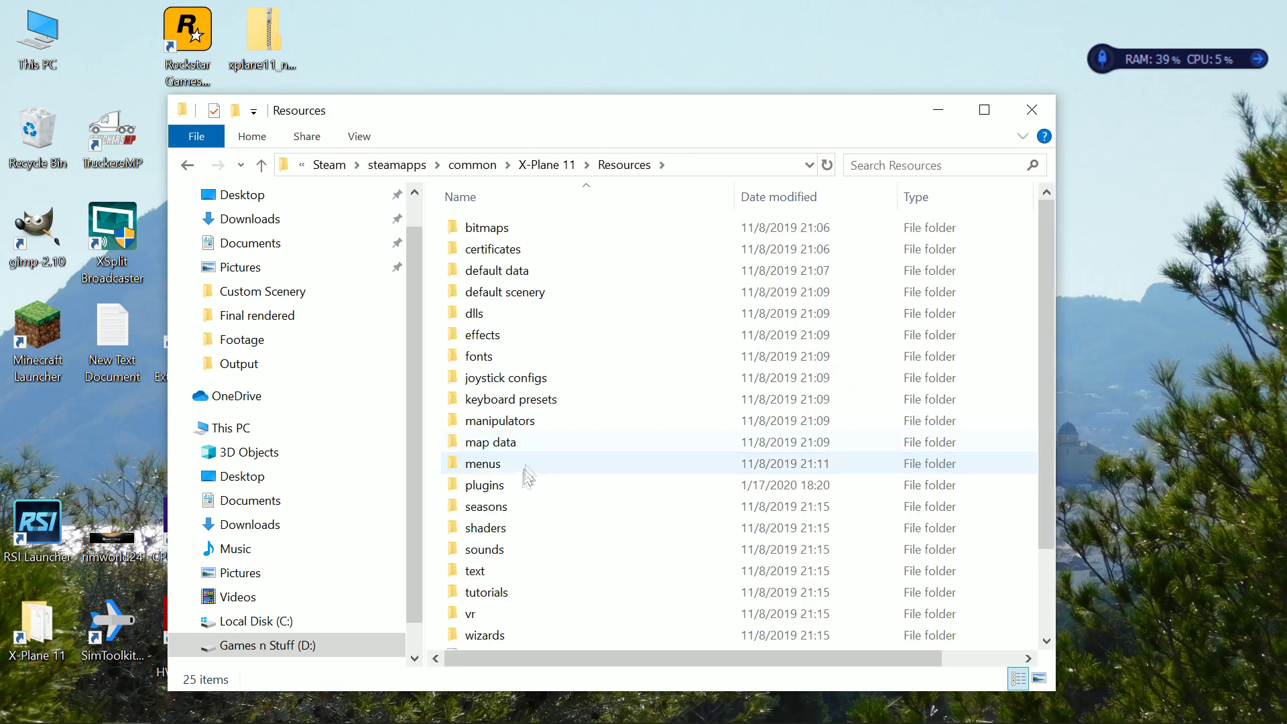
double_click(509, 484)
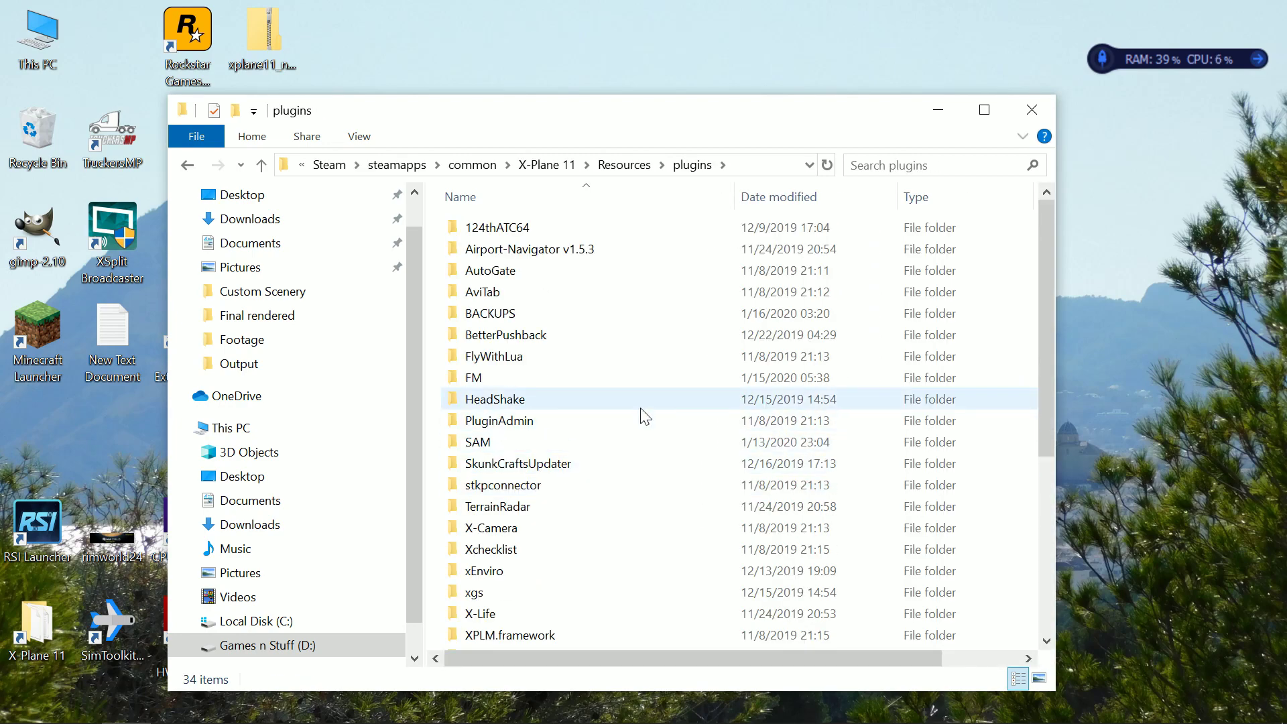
Create a new folder named FScloud in the X-Plane 11 plugins folder.
scroll(690, 449, down, 3)
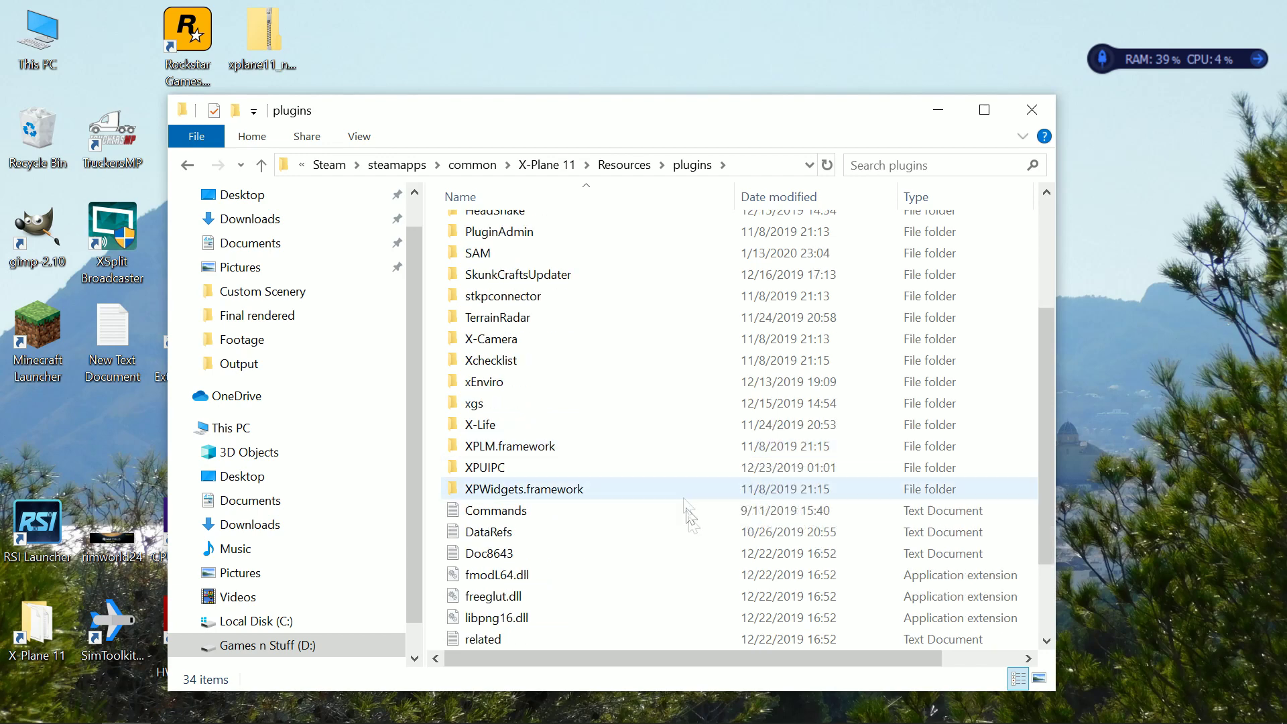
key(ctrl+shift+n)
text(FS)
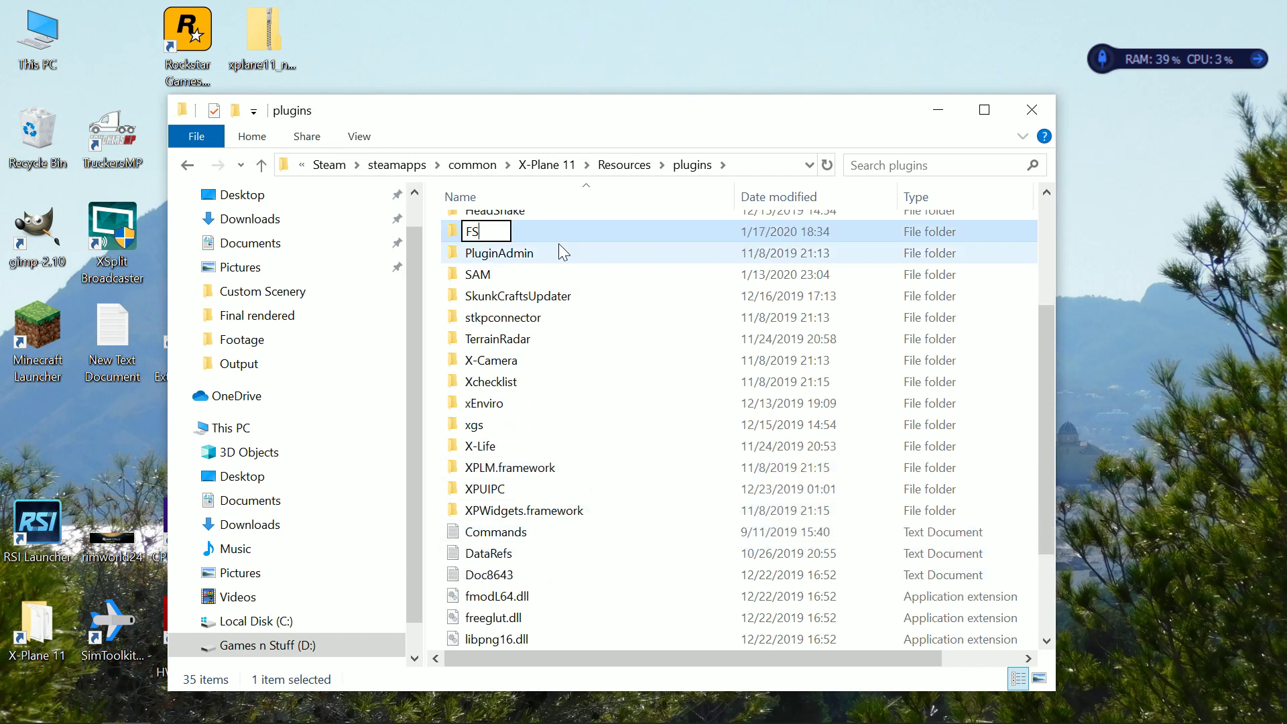
text(CLDUE)
key(BackSpace)
key(BackSpace)
key(BackSpace)
key(BackSpace)
key(BackSpace)
text(cloud)
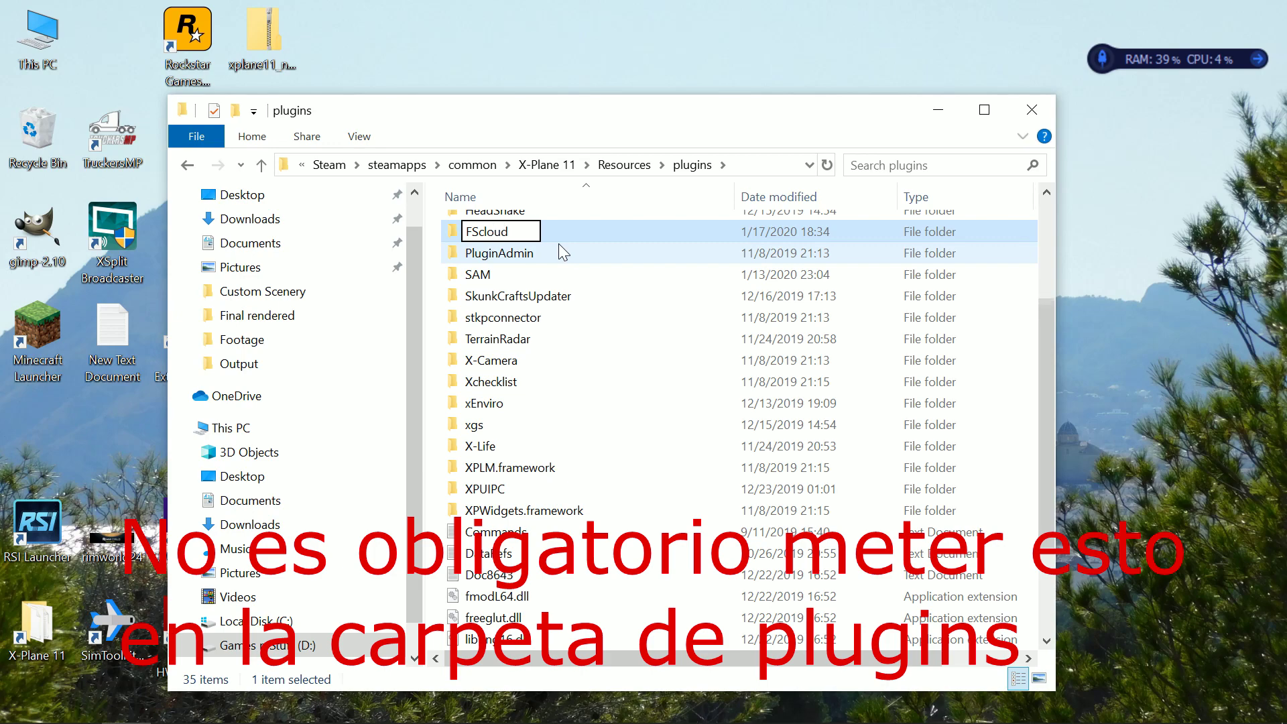
key(Return)
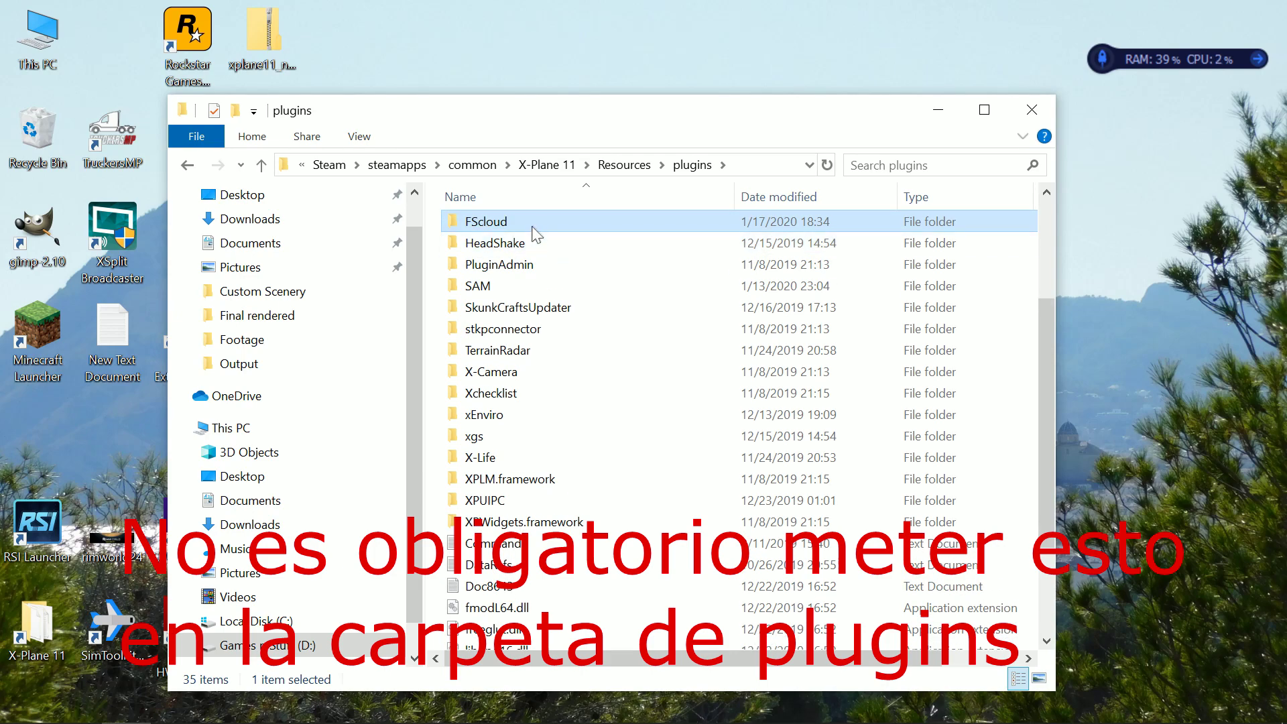
double_click(540, 220)
click(187, 165)
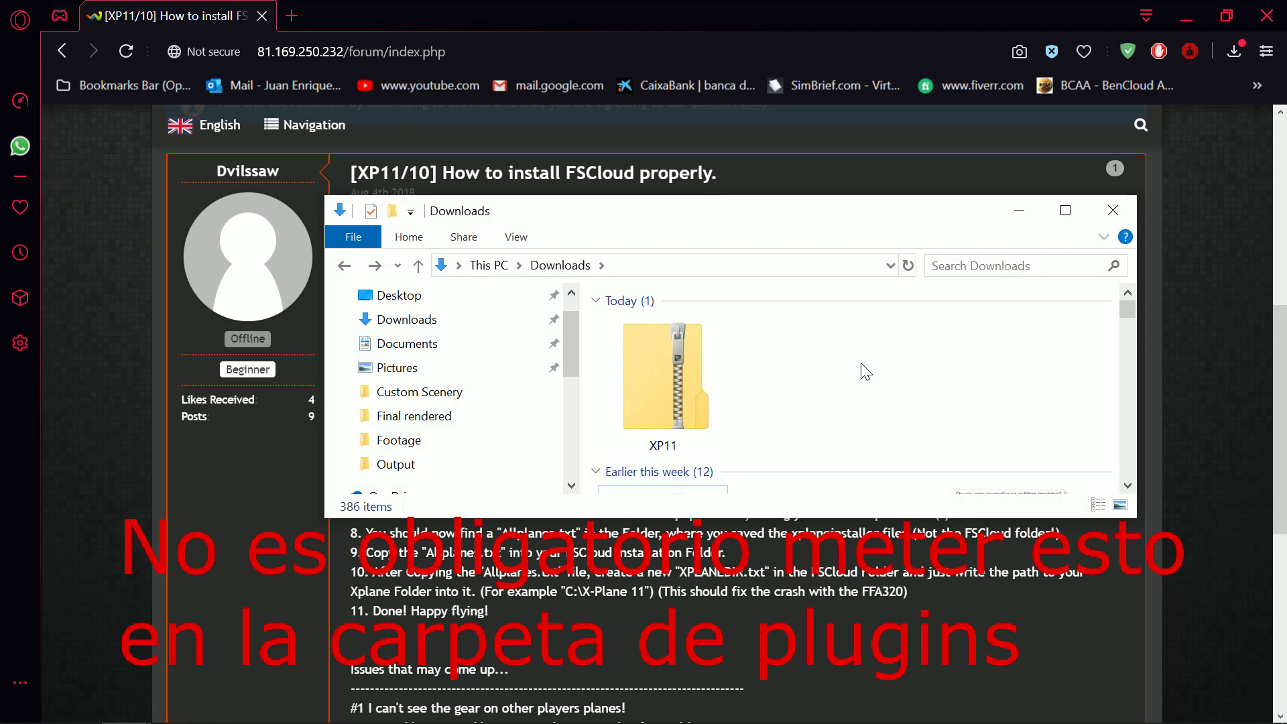
Copy all files from the downloaded XP11 archive into the FScloud folder inside X-Plane 11's plugins folder.
double_click(706, 373)
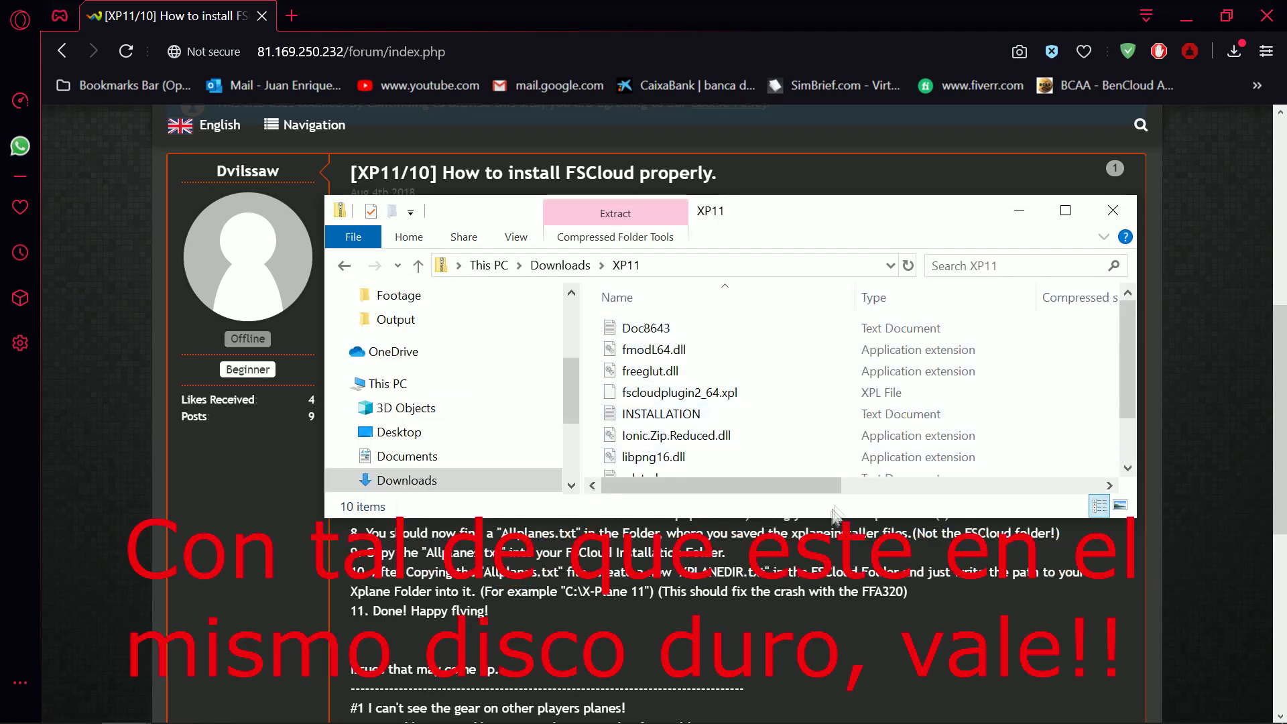
drag(829, 518, 829, 678)
drag(734, 595, 643, 323)
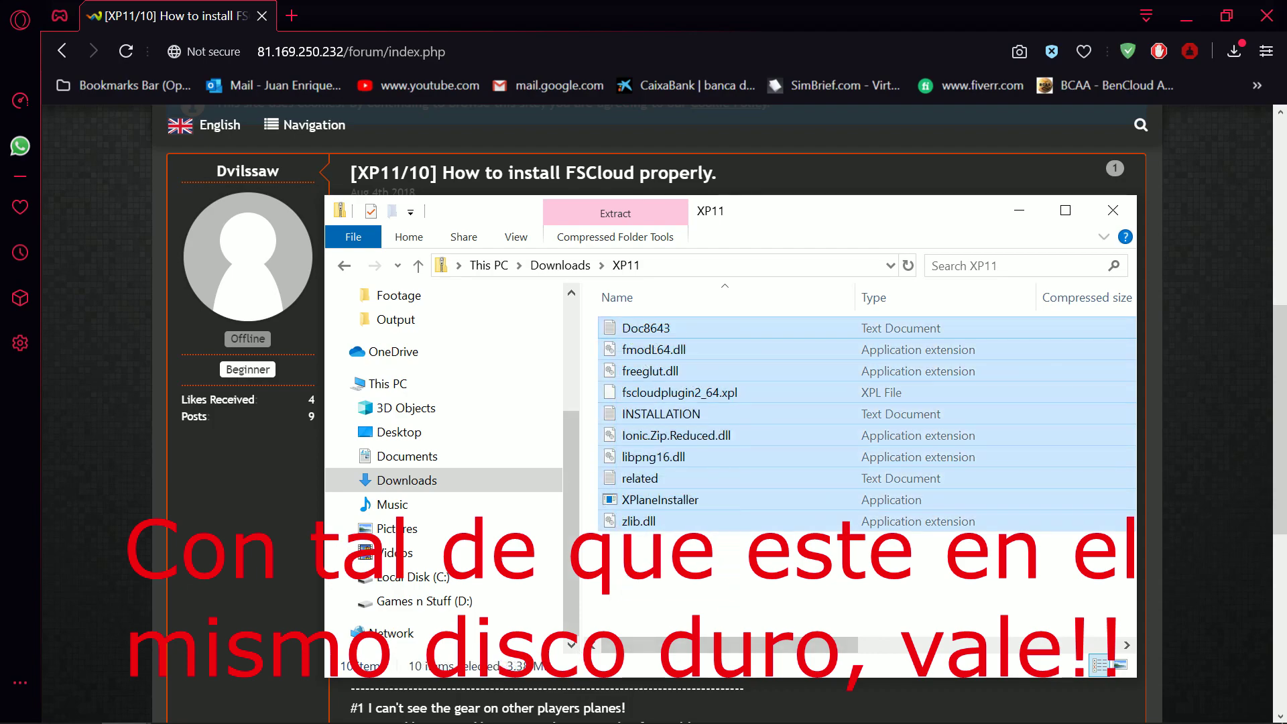
mouse_move(421, 718)
mouse_move(126, 704)
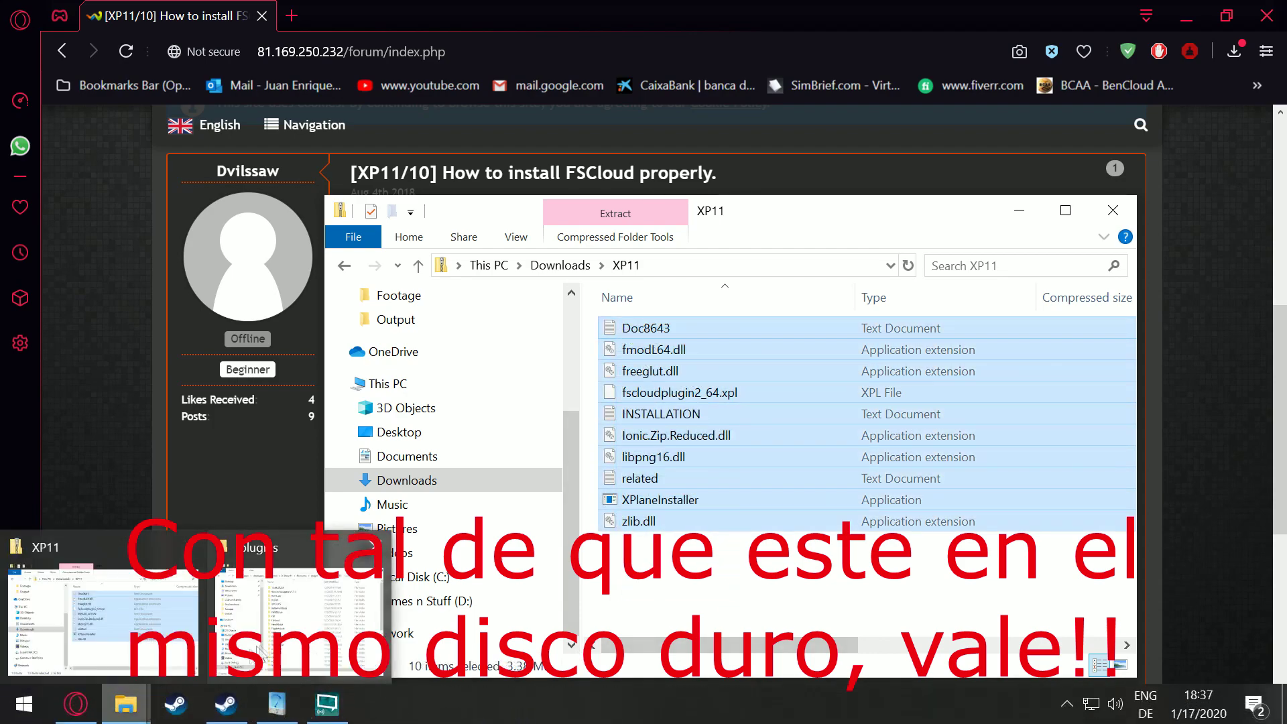
click(295, 617)
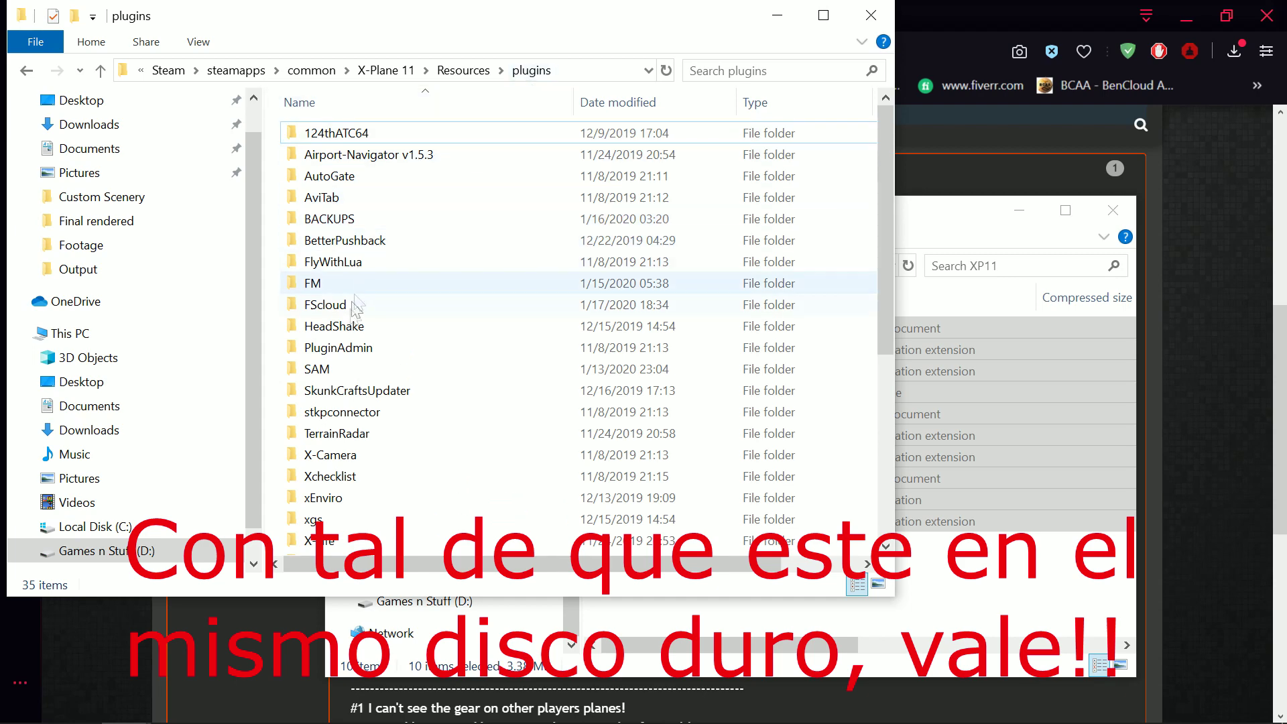
double_click(325, 305)
click(734, 521)
drag(735, 590, 283, 295)
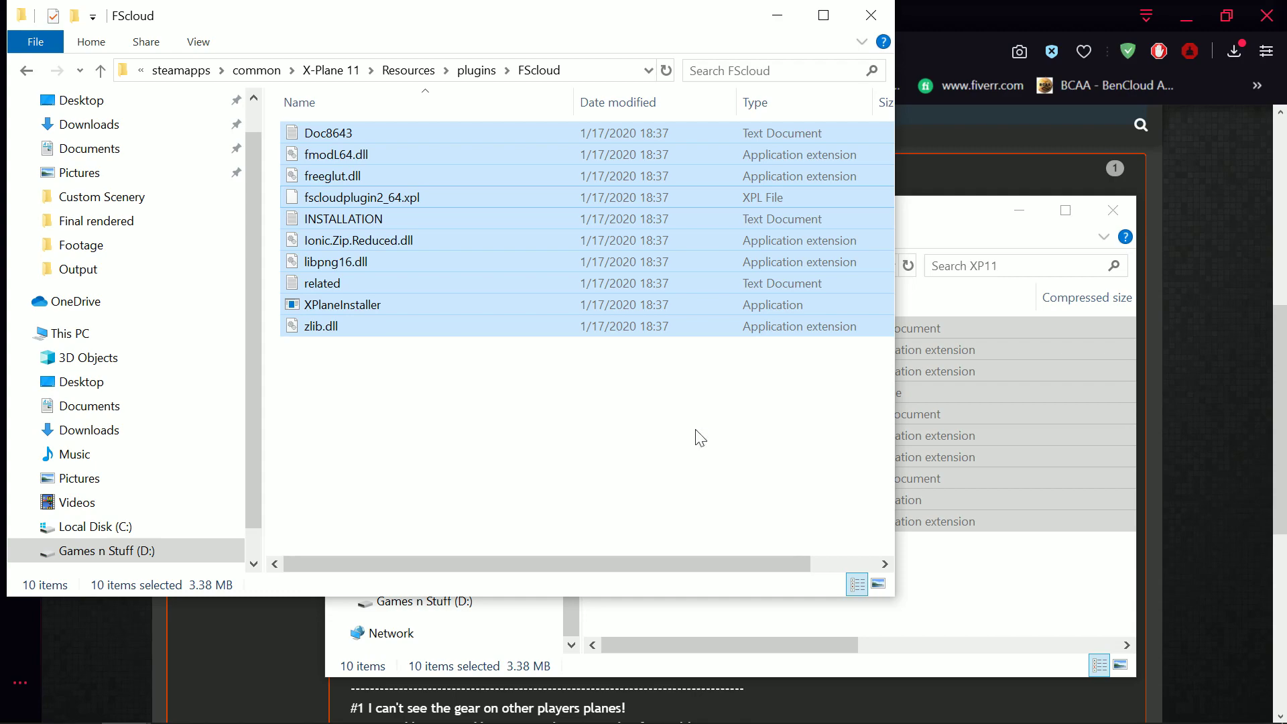
Switch to Steam and launch X-Plane 11 from the library with the Play X-Plane 11 option.
click(230, 713)
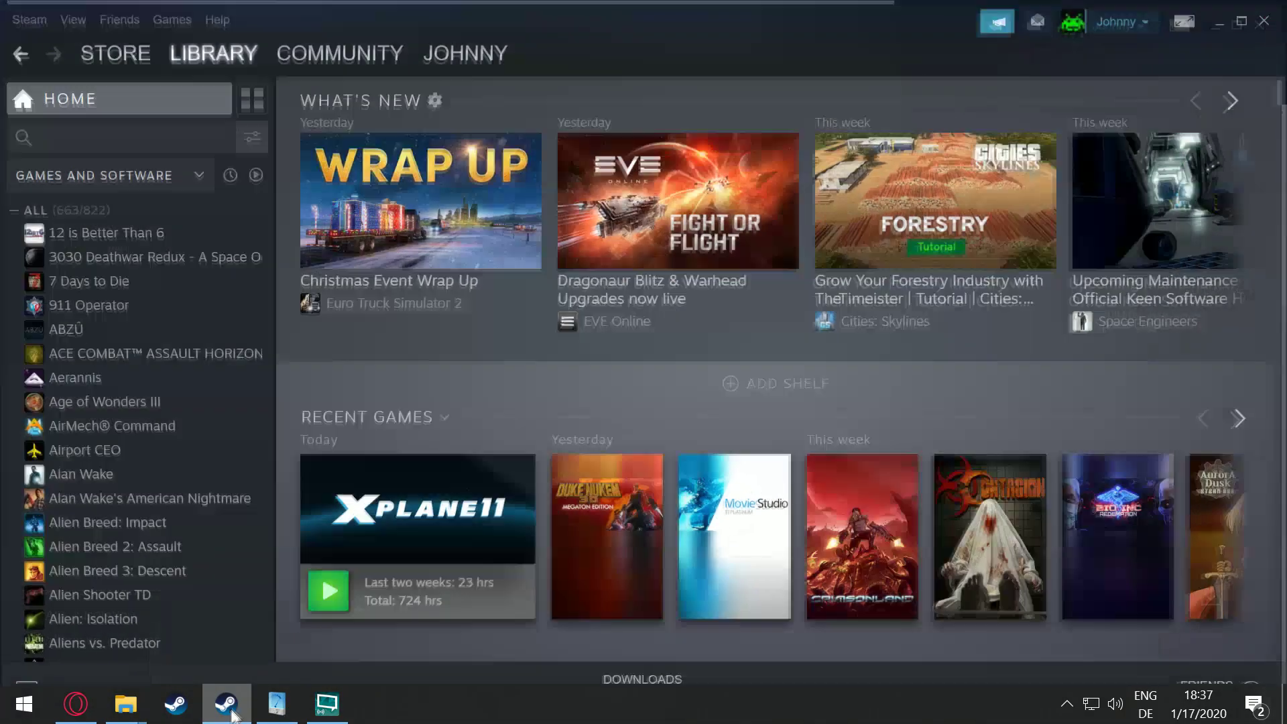
mouse_move(452, 489)
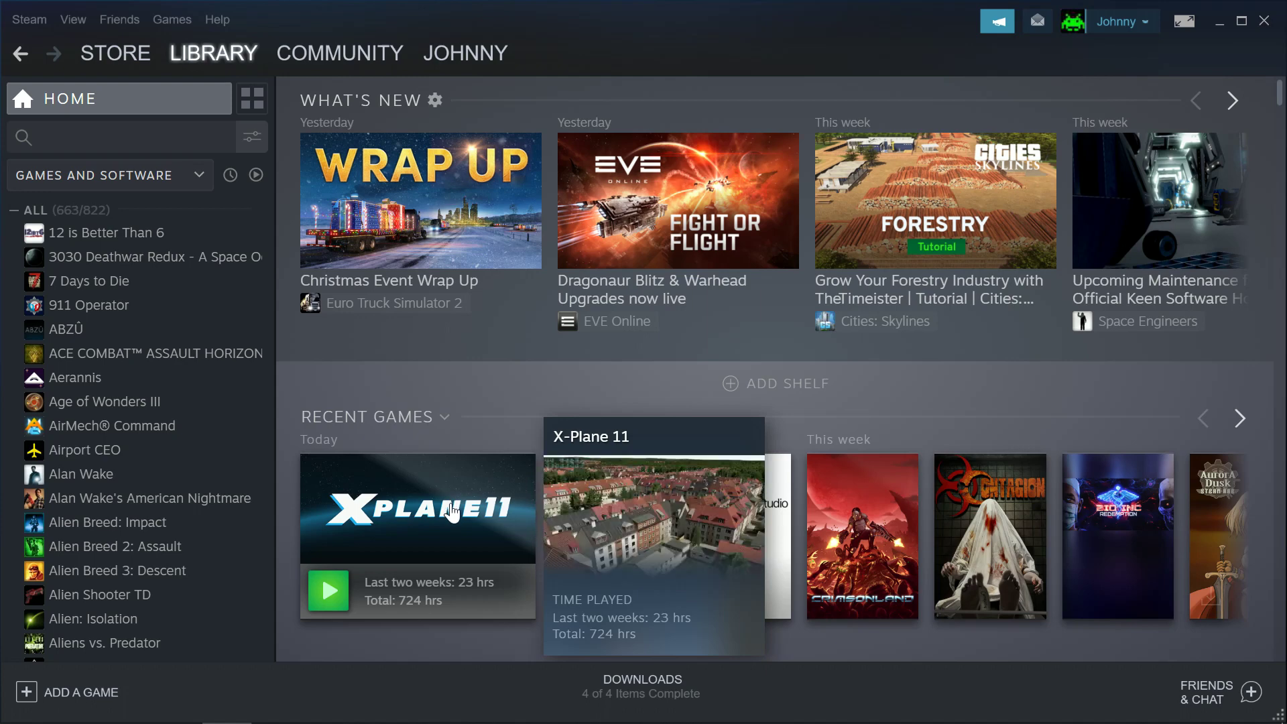
click(452, 513)
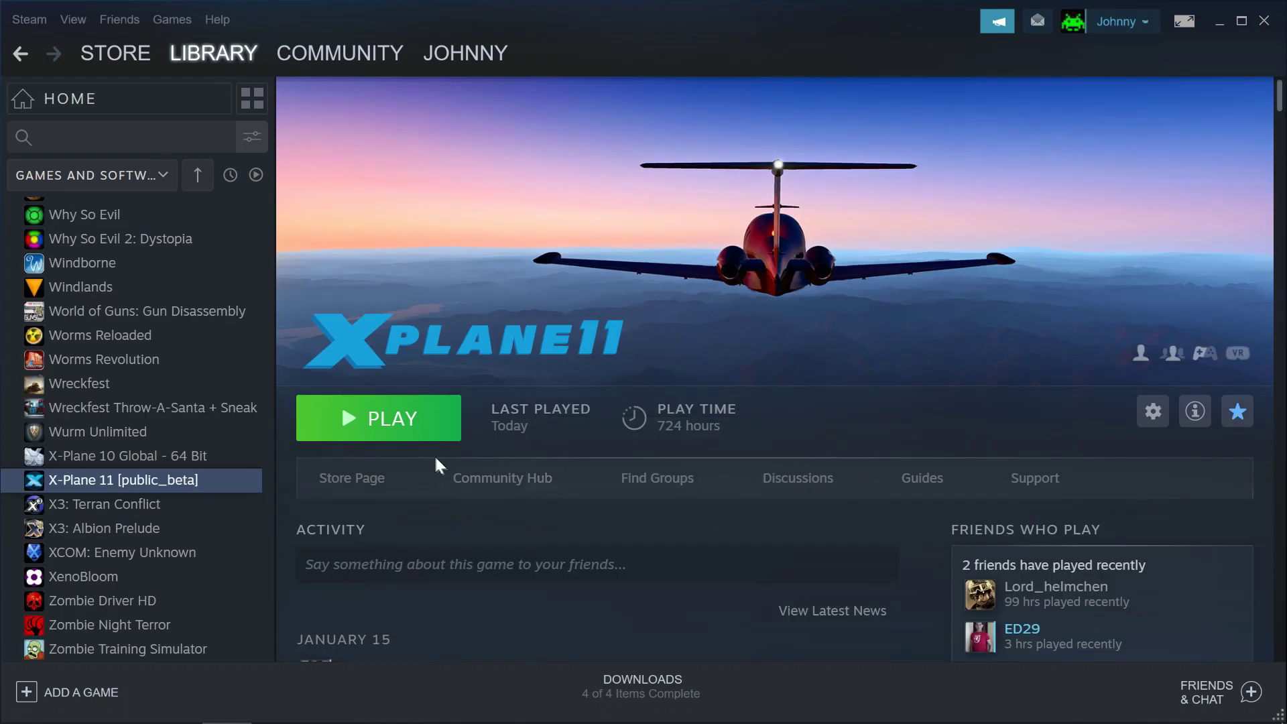
click(423, 433)
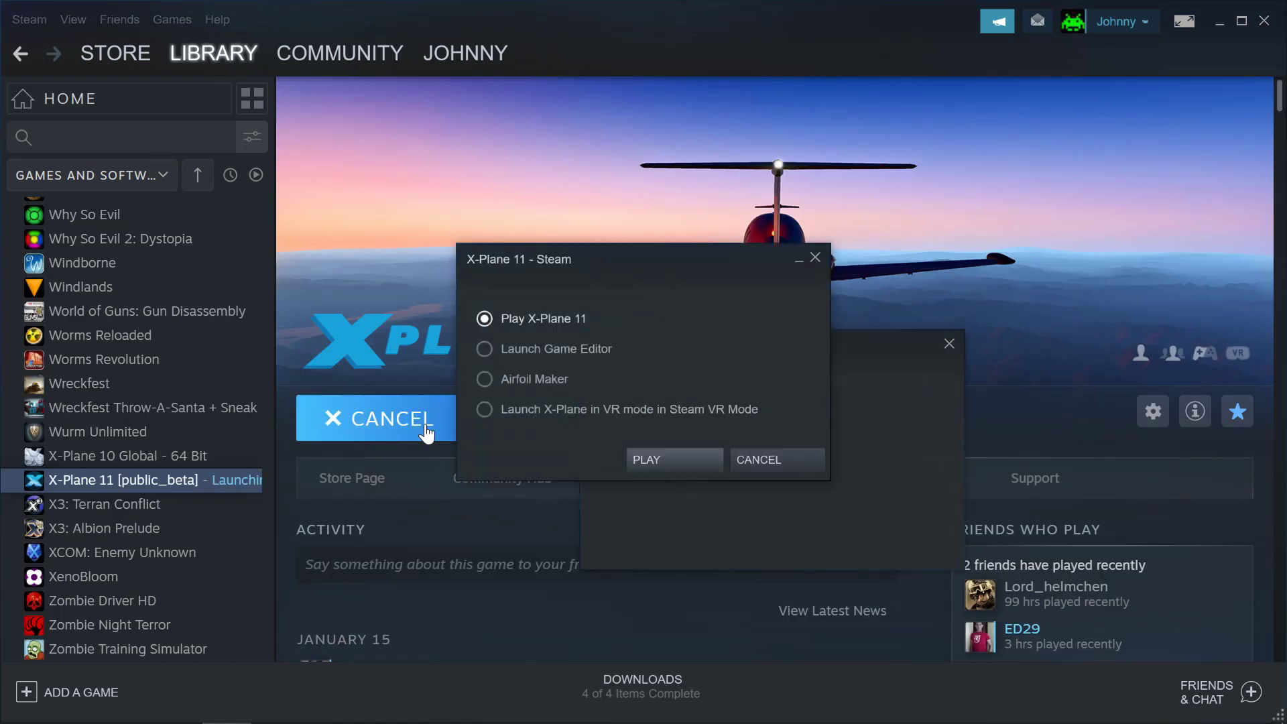
click(658, 462)
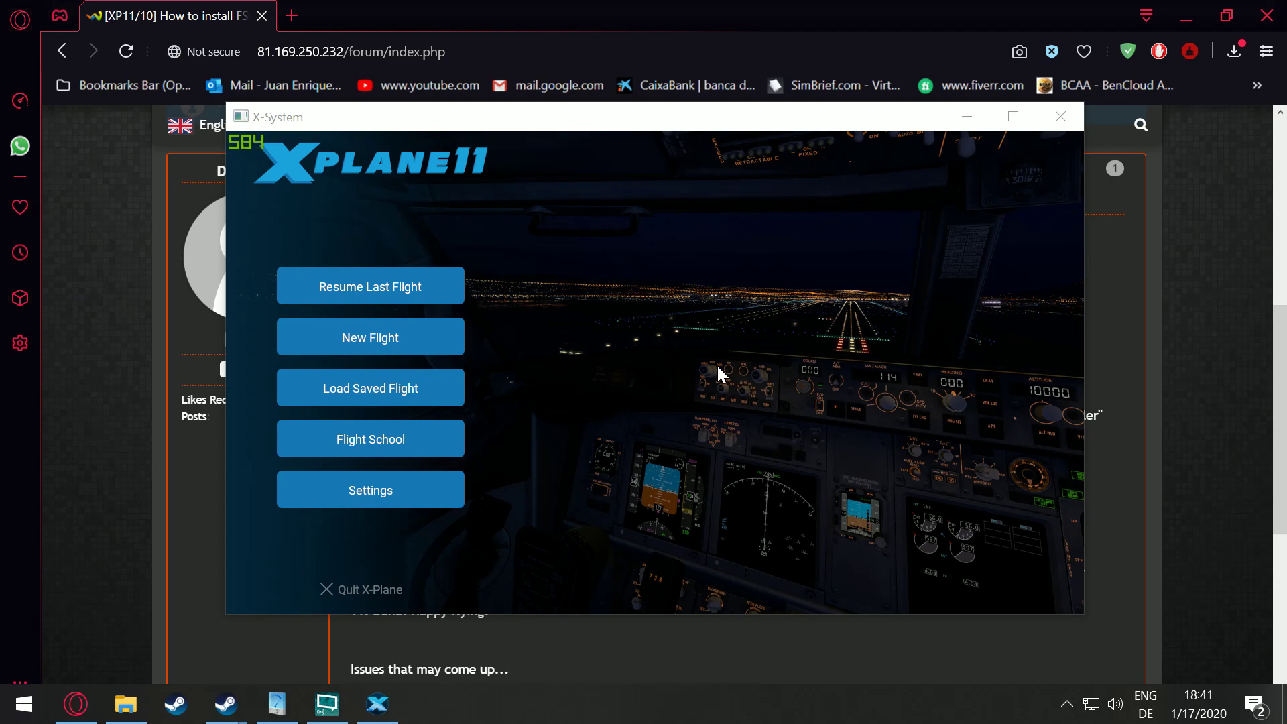
Run XPlaneInstaller from the plugins\FScloud folder, proceed with the CSL model scan, and acknowledge the notice about closing X-Plane.
click(125, 703)
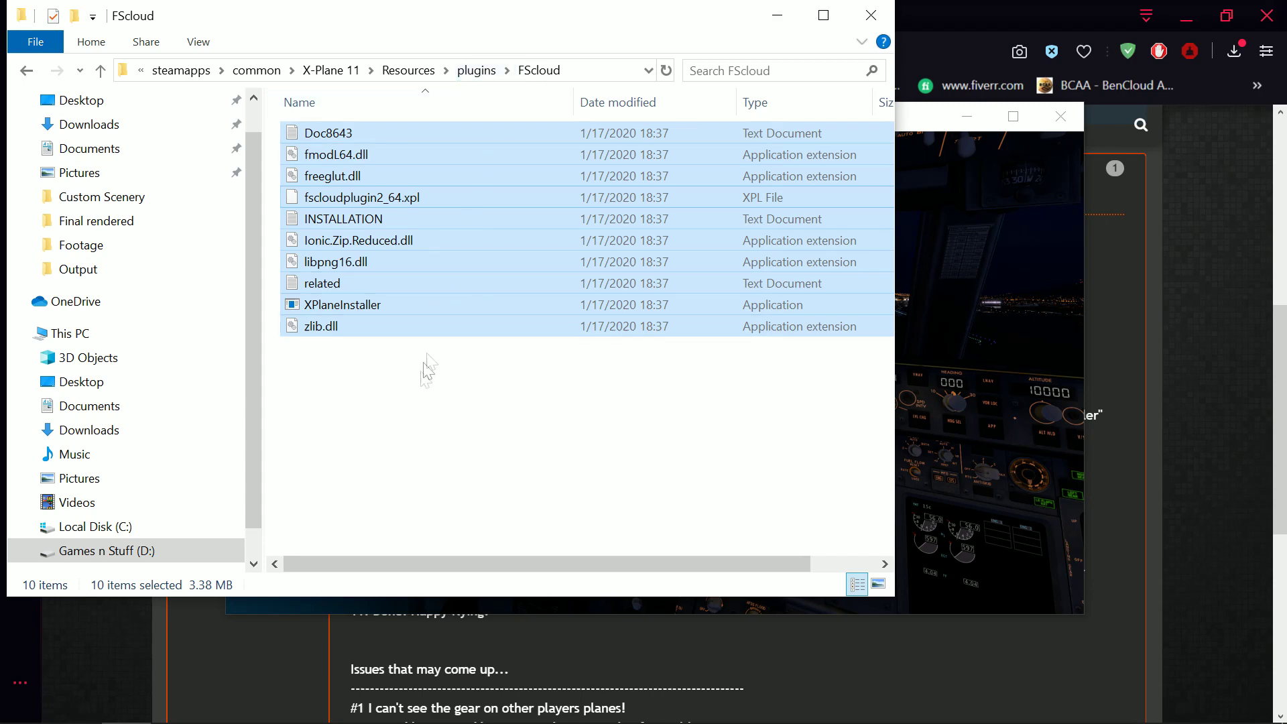
click(419, 392)
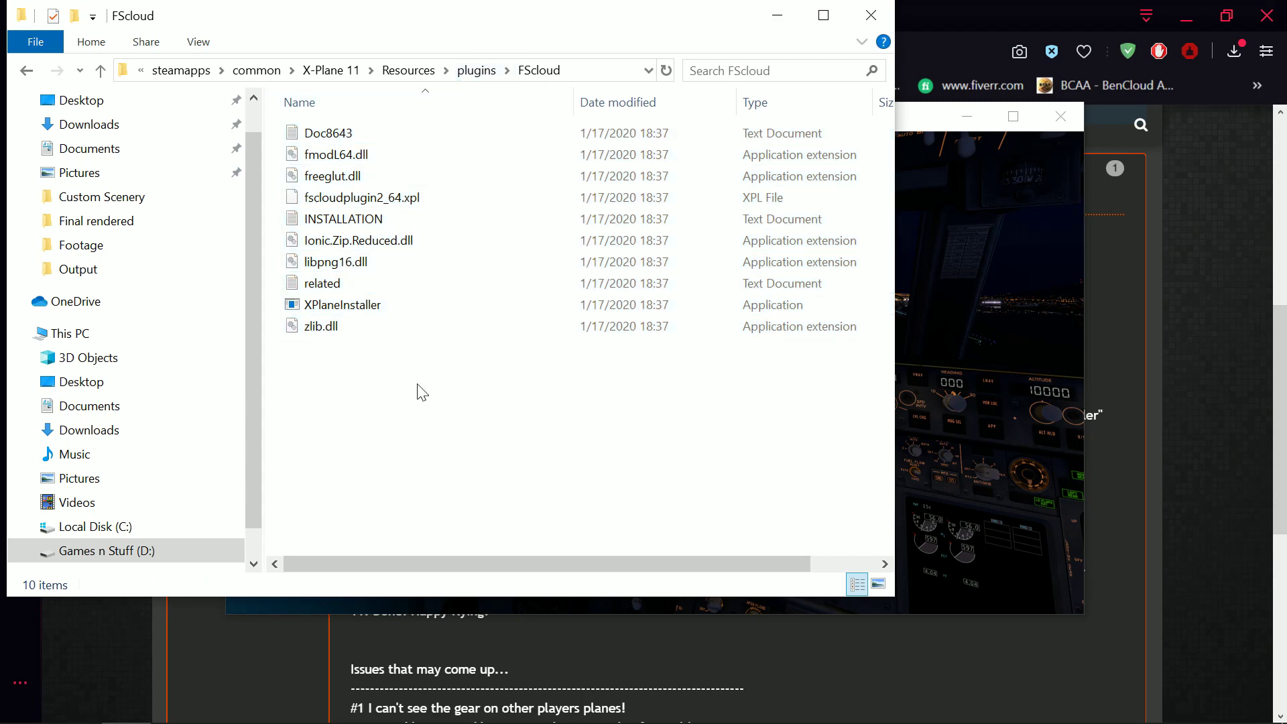
click(352, 307)
double_click(352, 308)
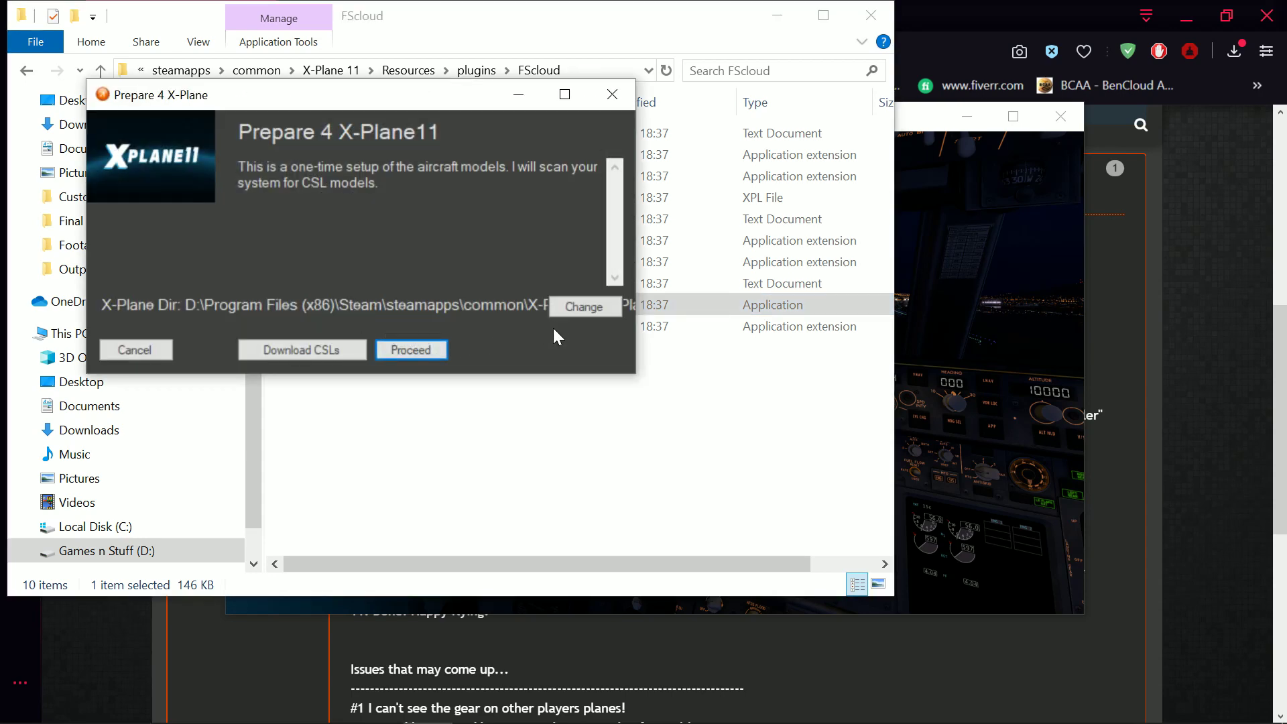
drag(636, 379, 891, 509)
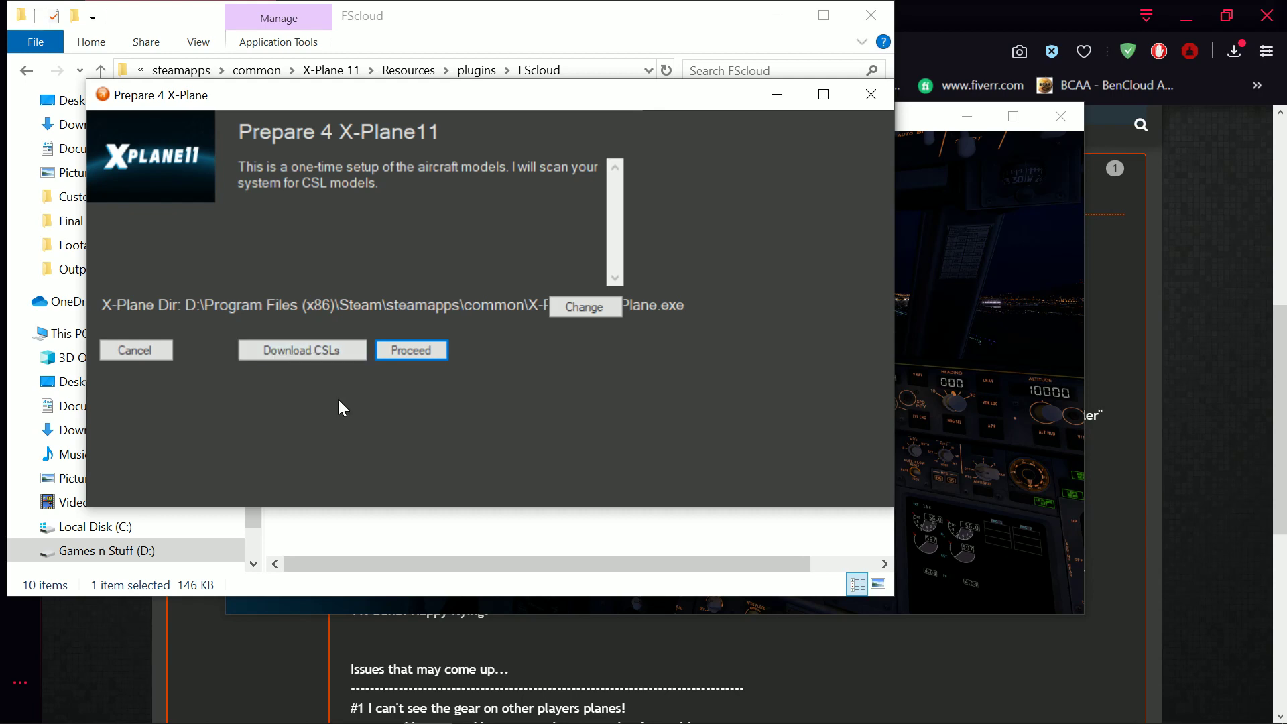
click(420, 352)
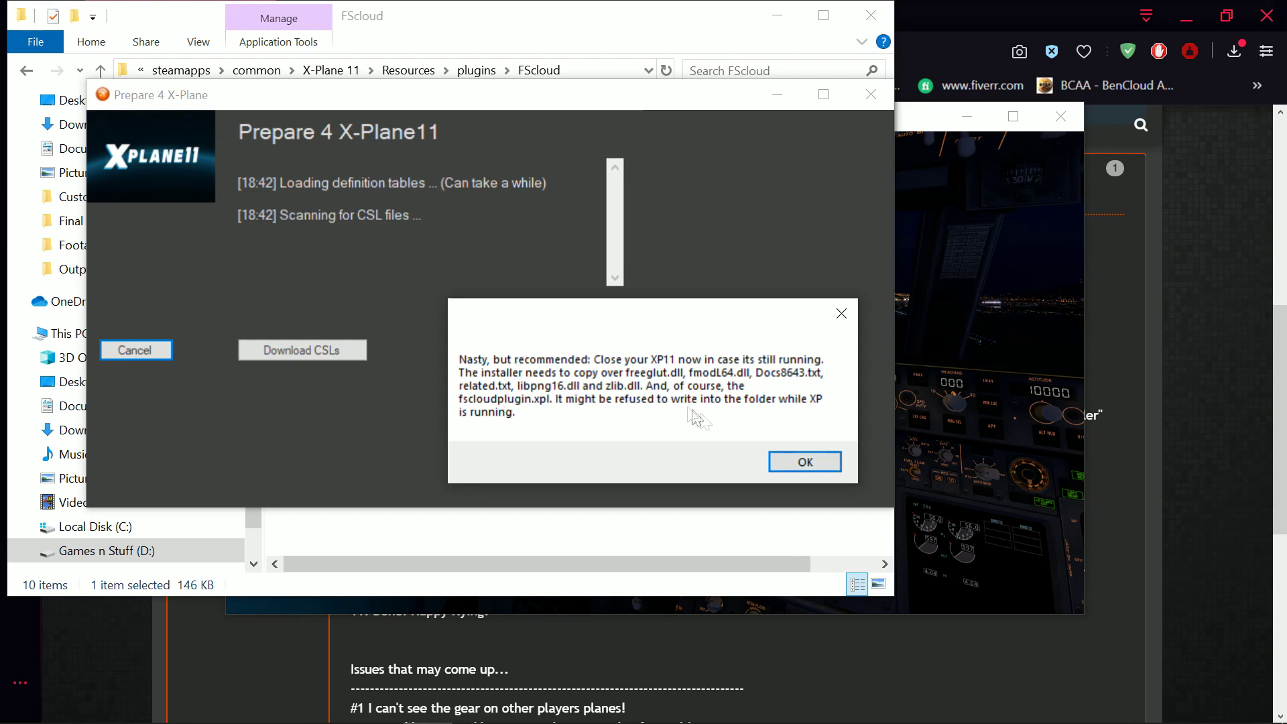
click(815, 463)
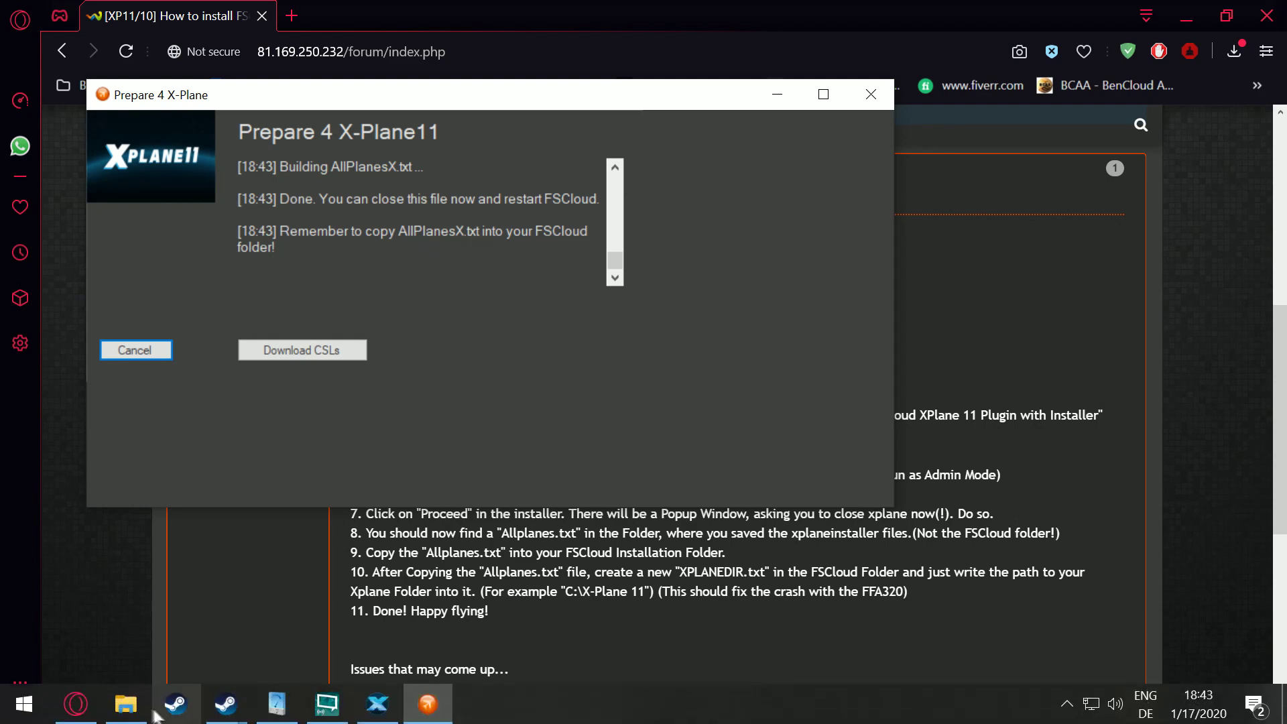
Copy the AllPlanesX text file from the plugins\FScloud folder into the FSCloud installation folder inside X-Plane 11.
mouse_move(144, 711)
click(151, 667)
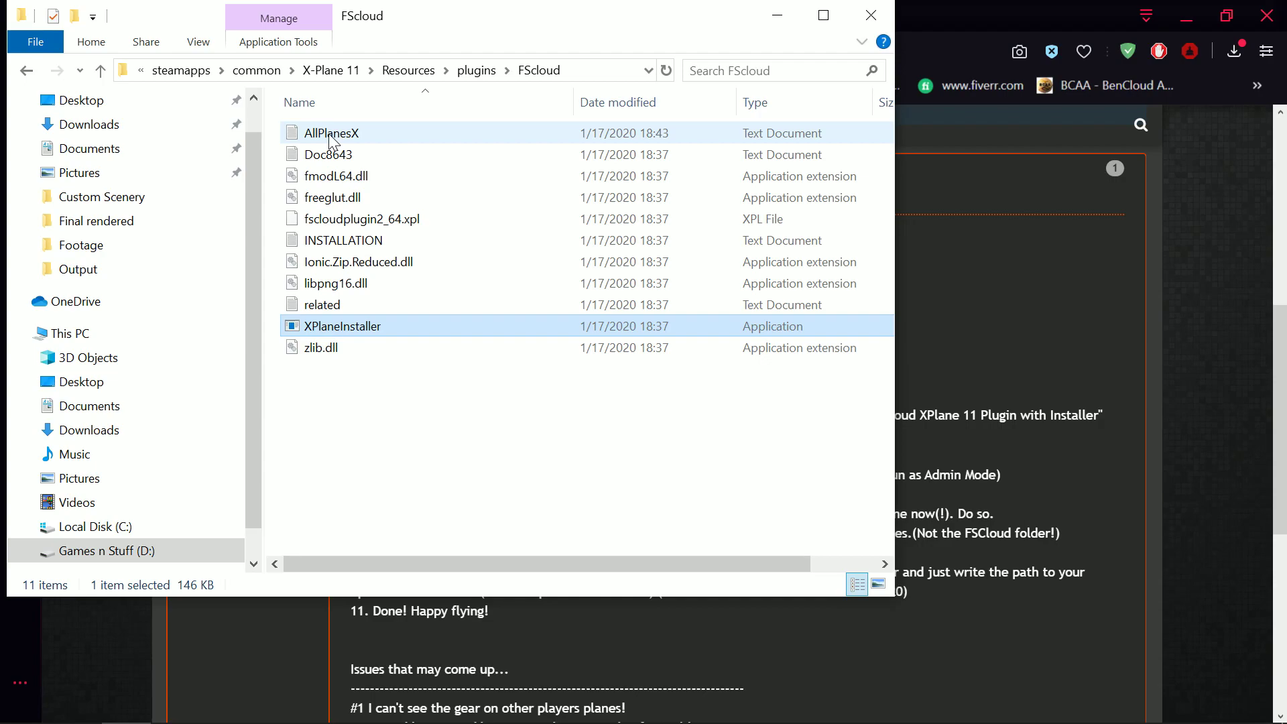
drag(389, 26, 792, 365)
drag(926, 365, 831, 139)
click(645, 259)
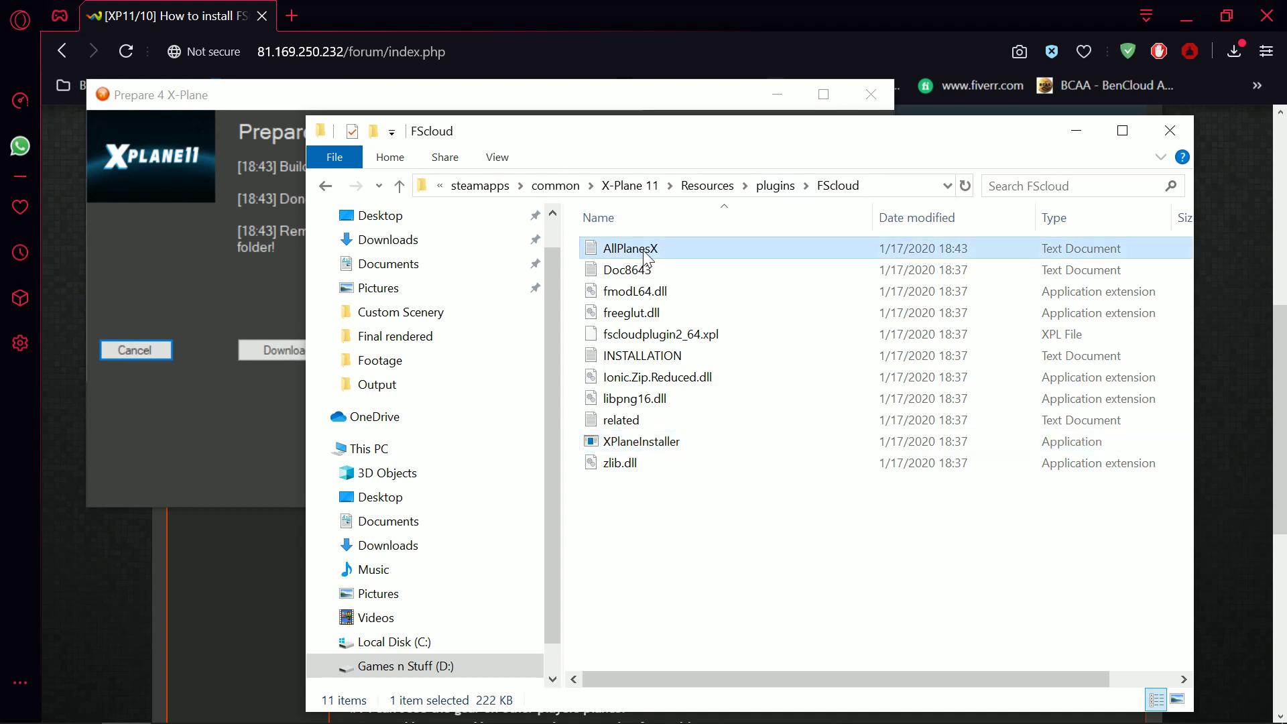
right_click(645, 258)
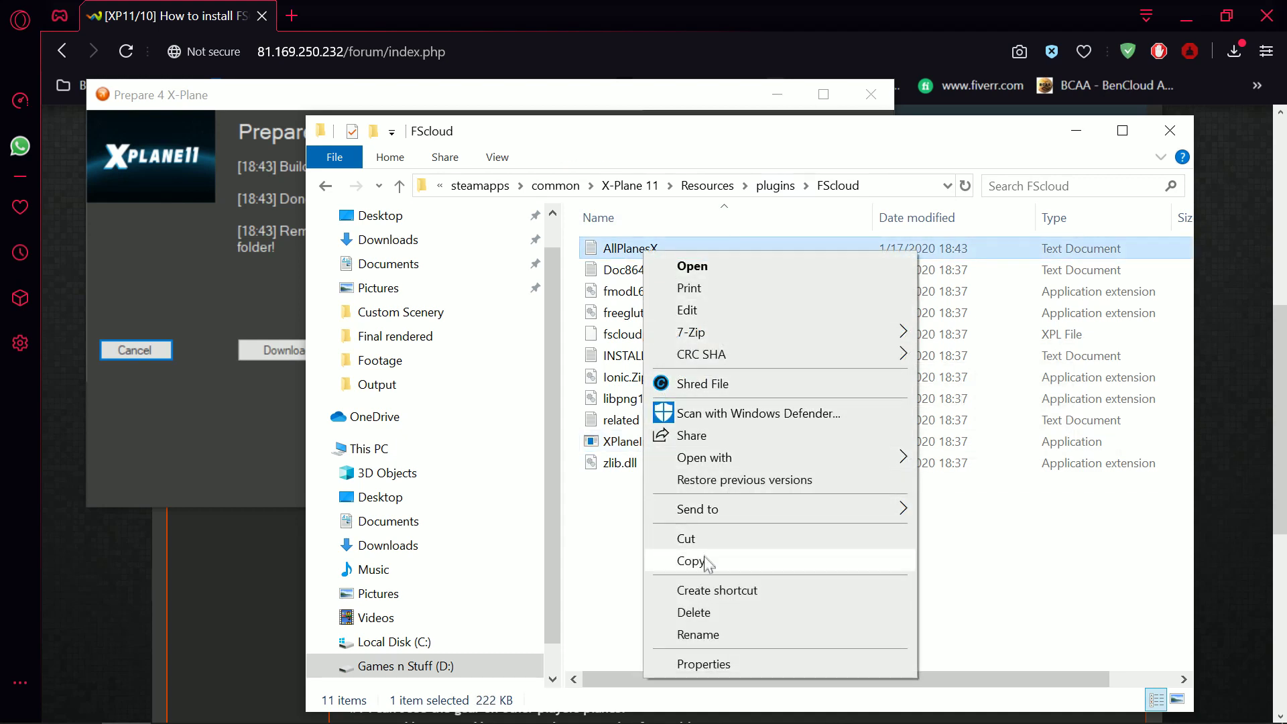
click(701, 562)
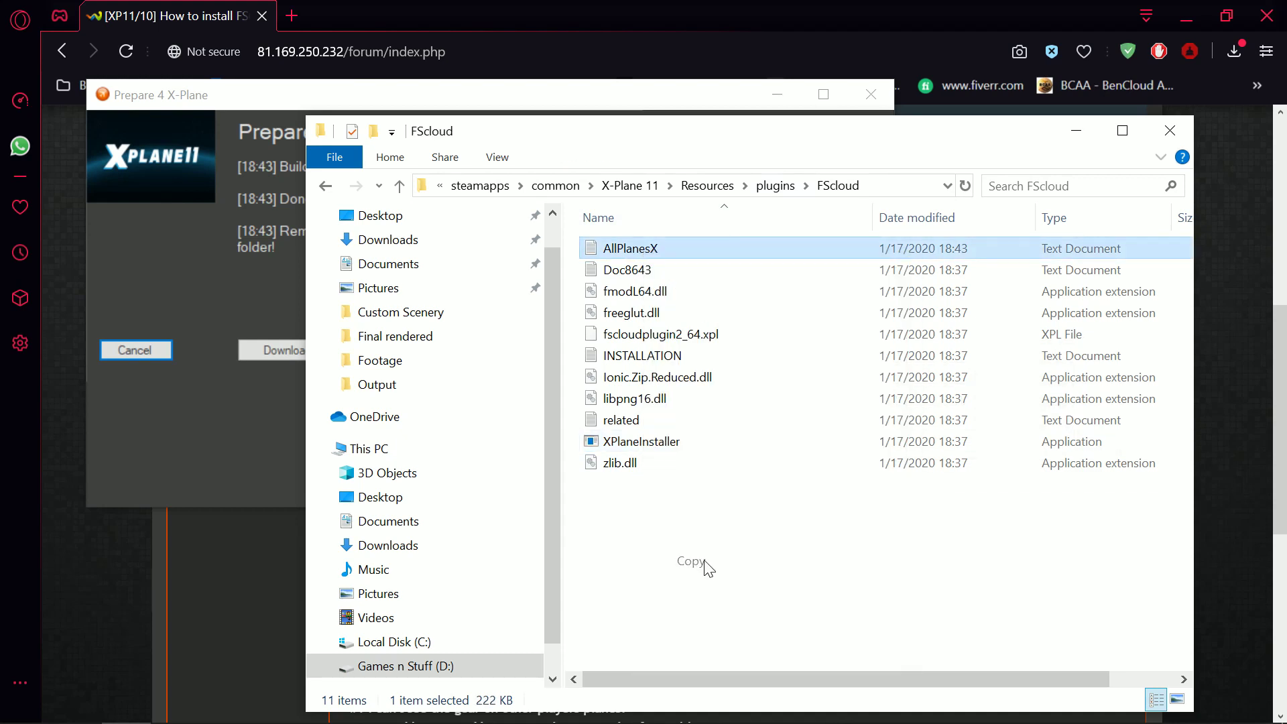
click(634, 187)
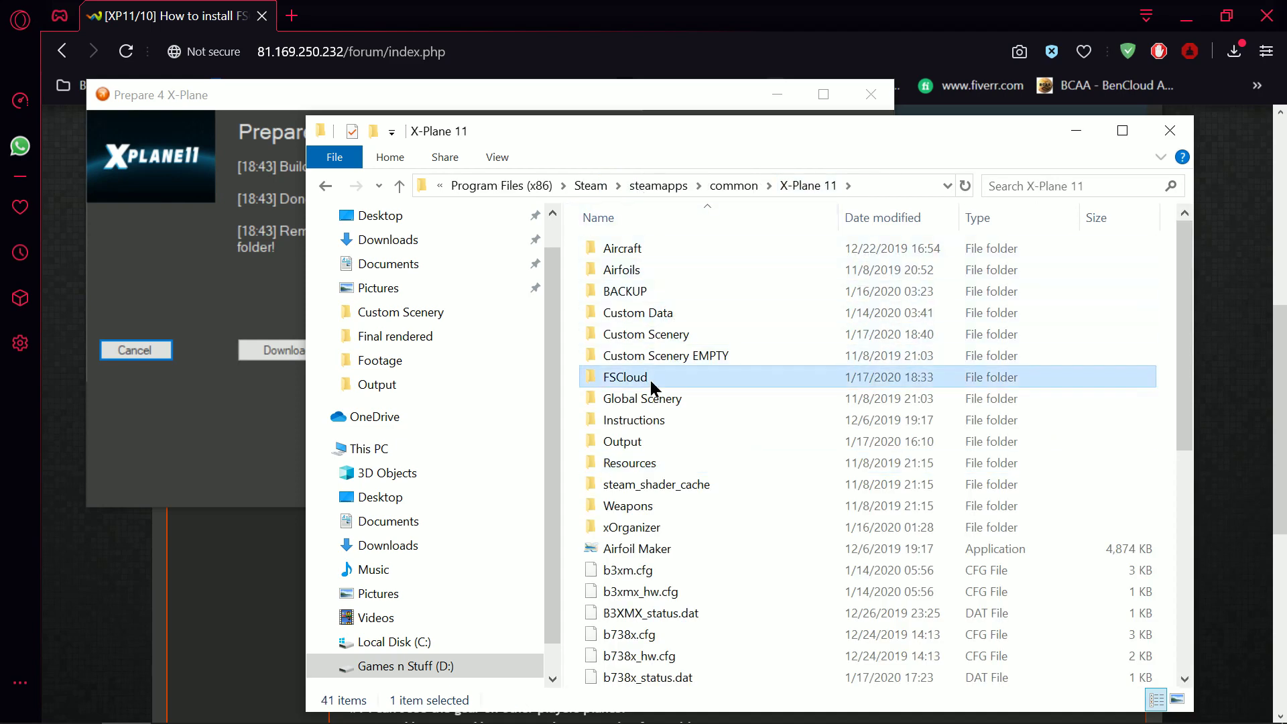
double_click(649, 378)
right_click(799, 534)
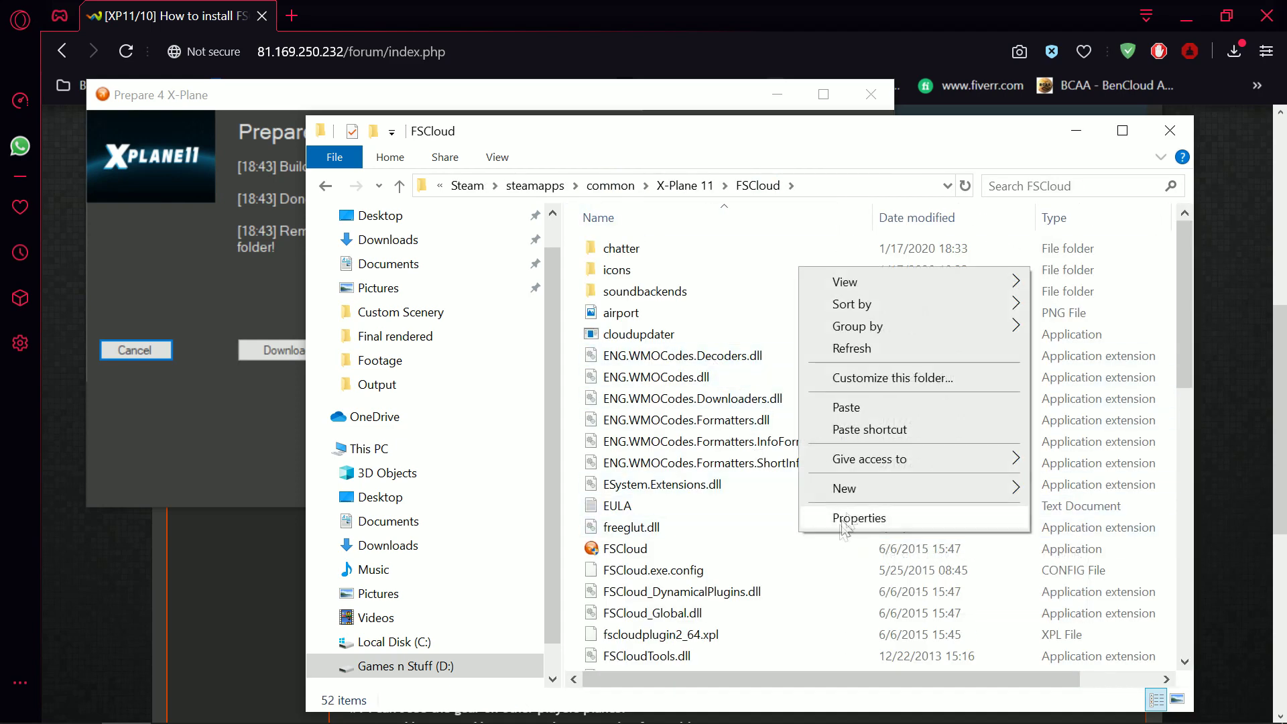
click(846, 407)
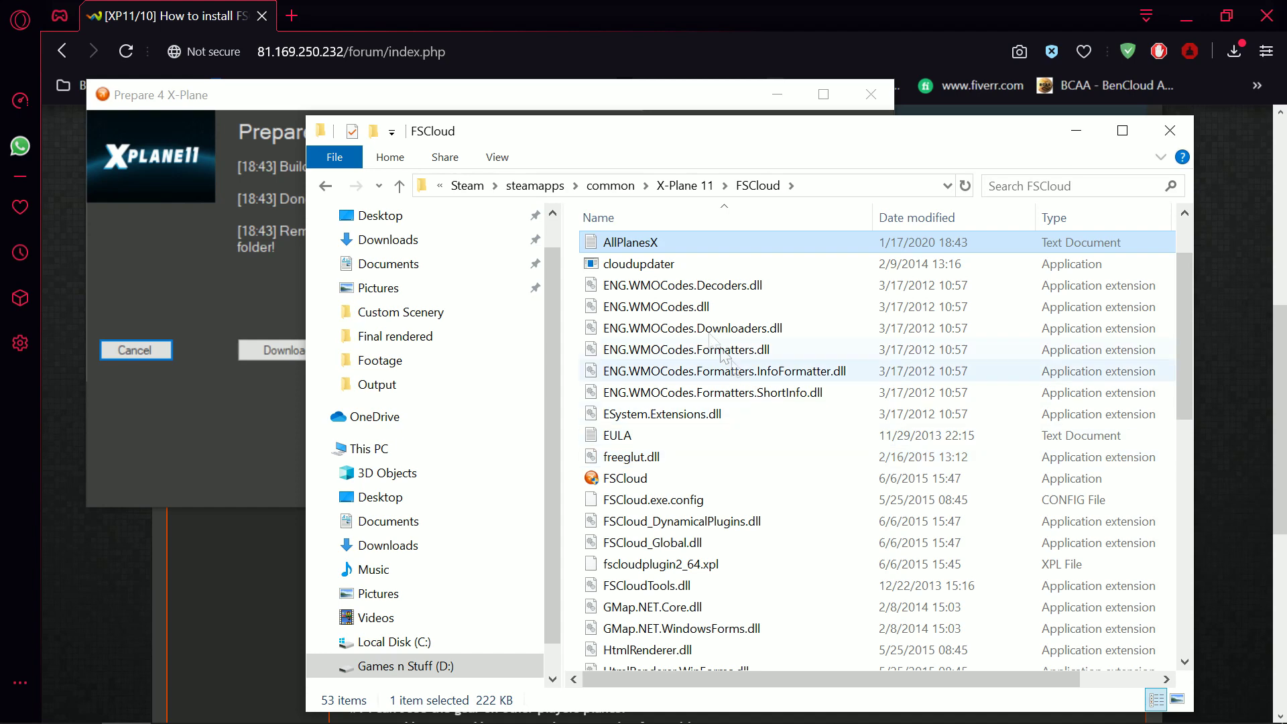
Close the Prepare 4 X-Plane installer and launch the FSCloud application from its installation folder.
key(alt+Tab)
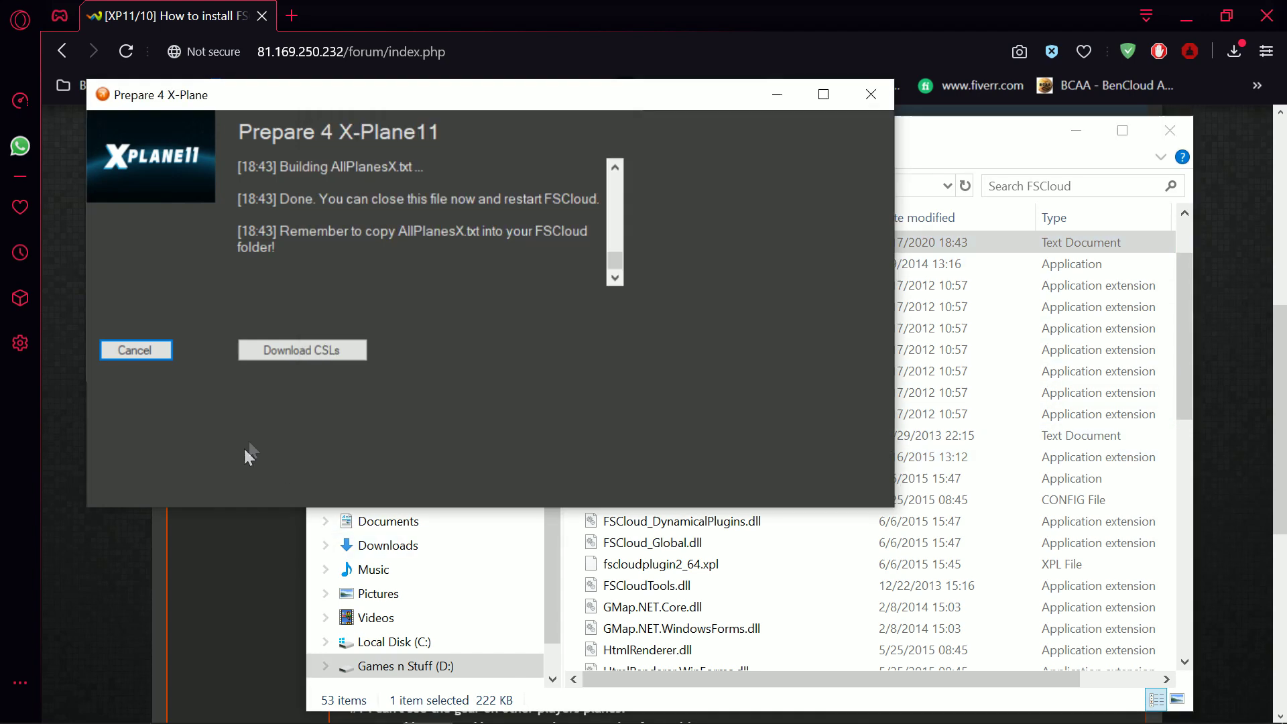
click(871, 94)
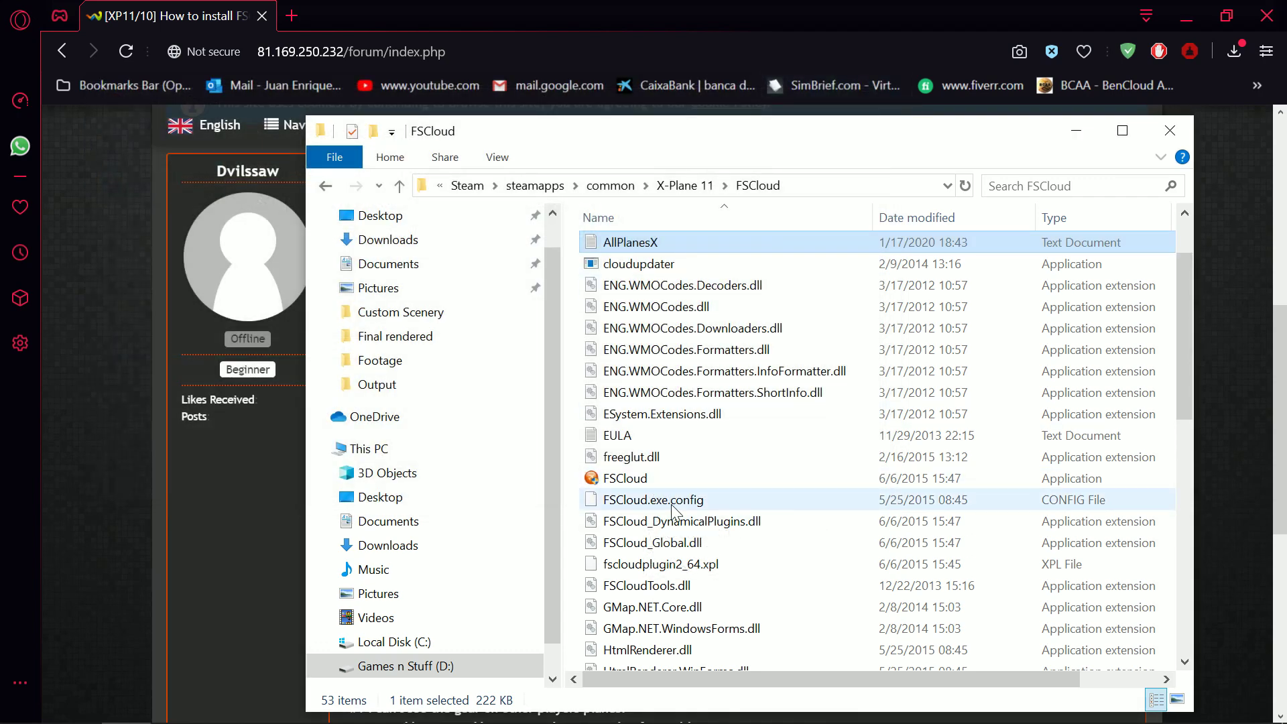
double_click(643, 480)
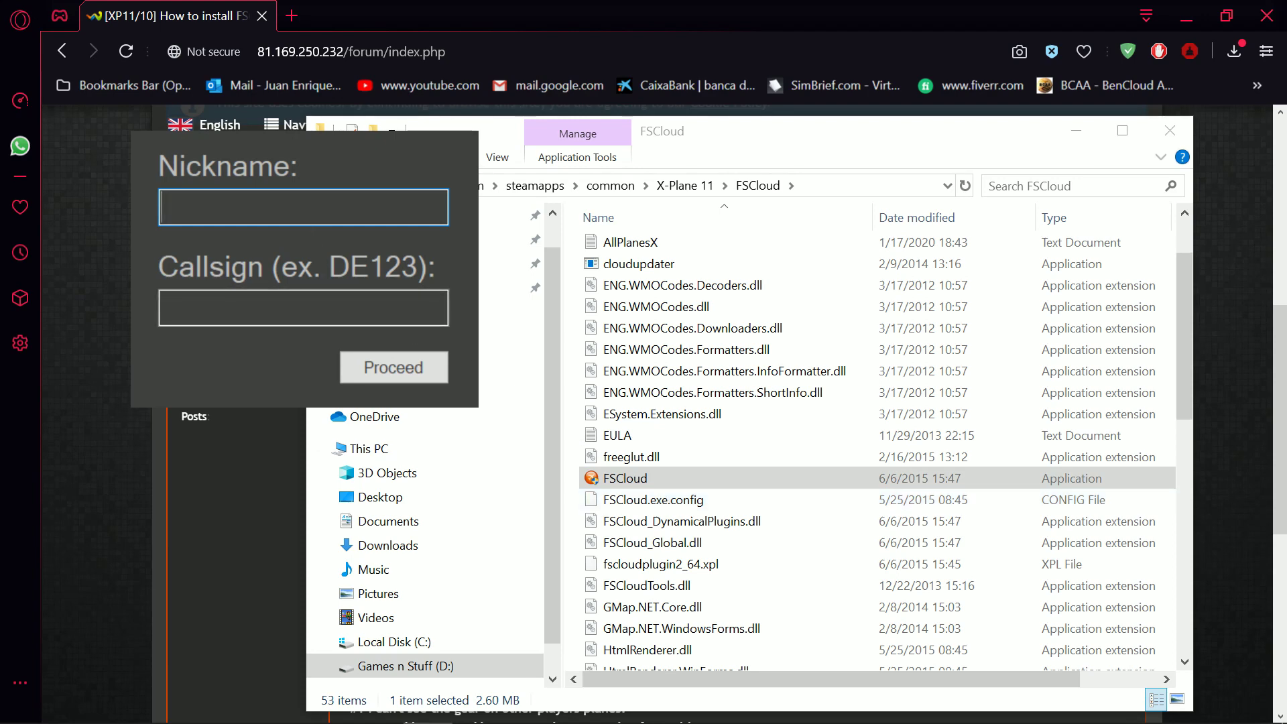
Enter the nickname and the callsign GR-26 in the FSCloud login and proceed.
text(Johnny)
click(303, 308)
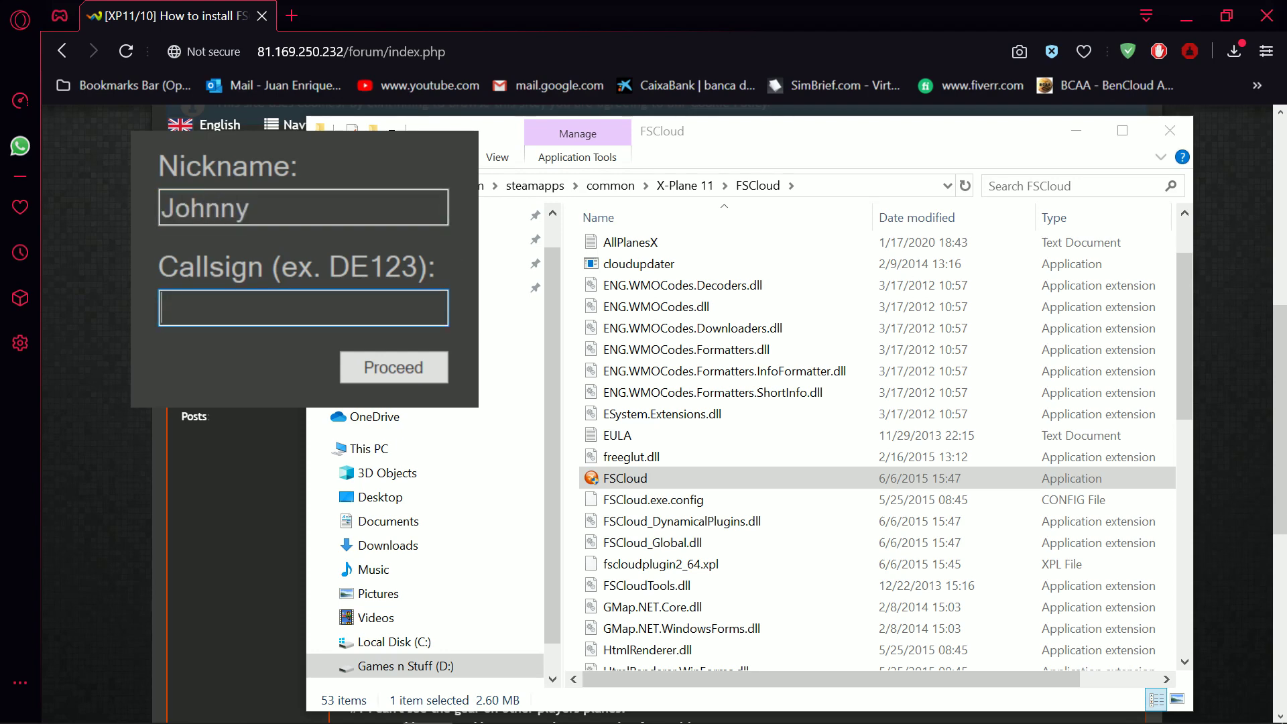
text(GR)
text( 26)
key(BackSpace)
key(BackSpace)
text(26)
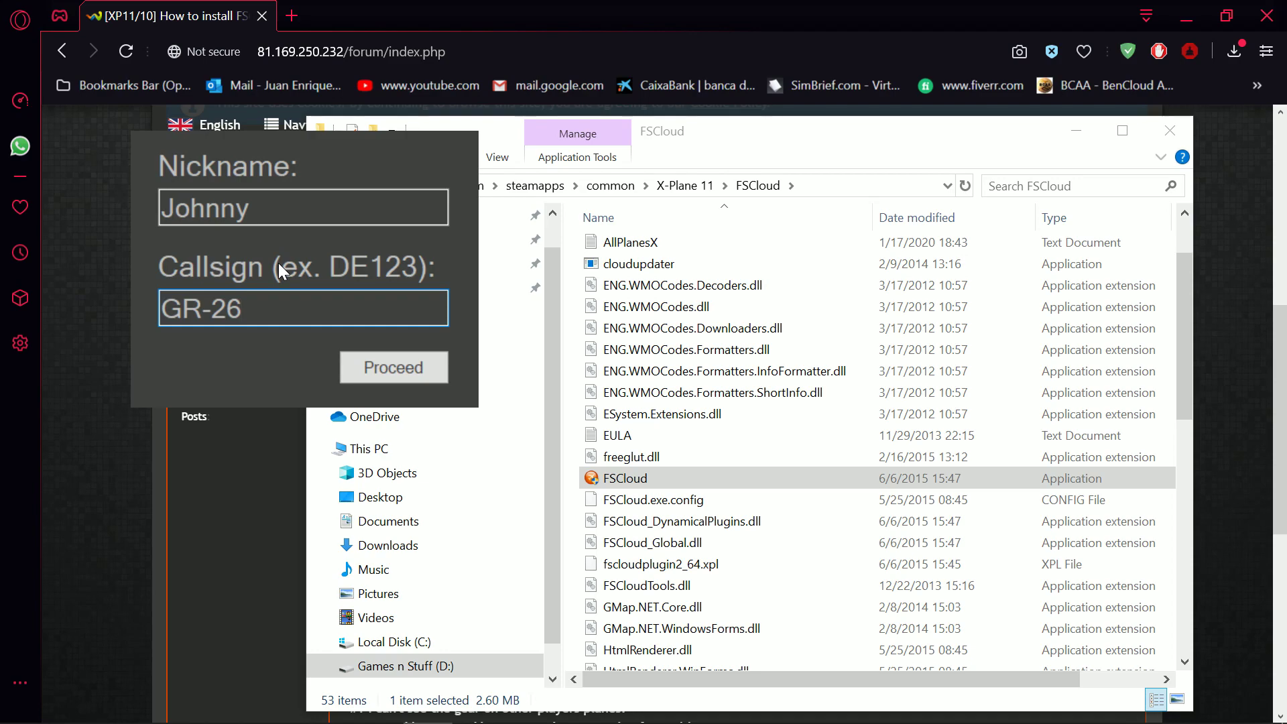
click(391, 368)
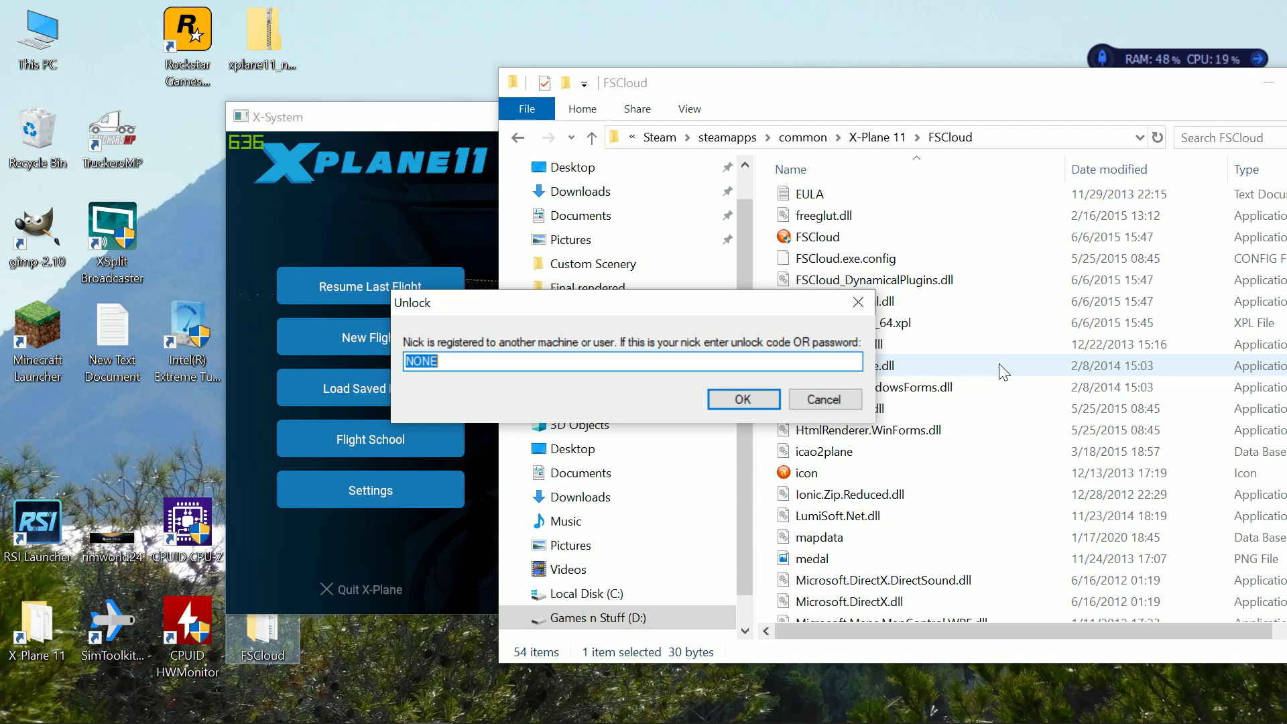
Copy the unlock code from the Unlock text file in the FSCloud folder and submit it in the Unlock prompt.
scroll(999, 364, down, 6)
scroll(1000, 366, down, 1)
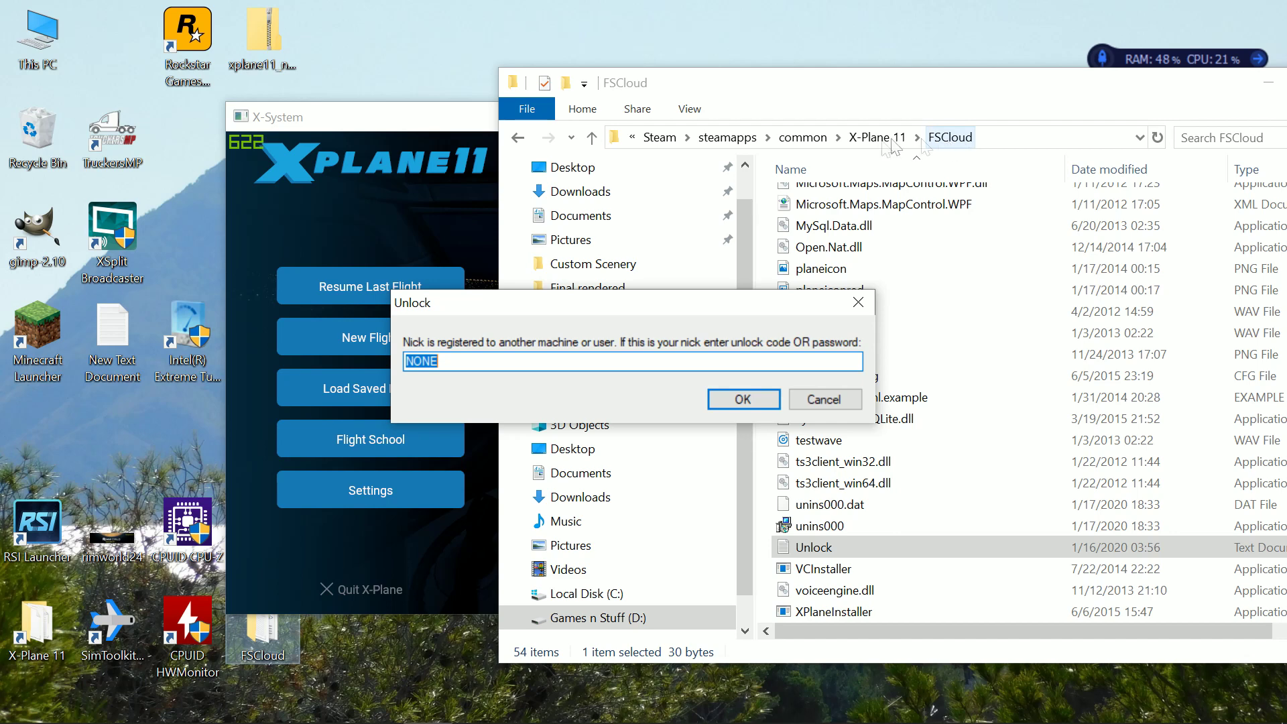
double_click(824, 551)
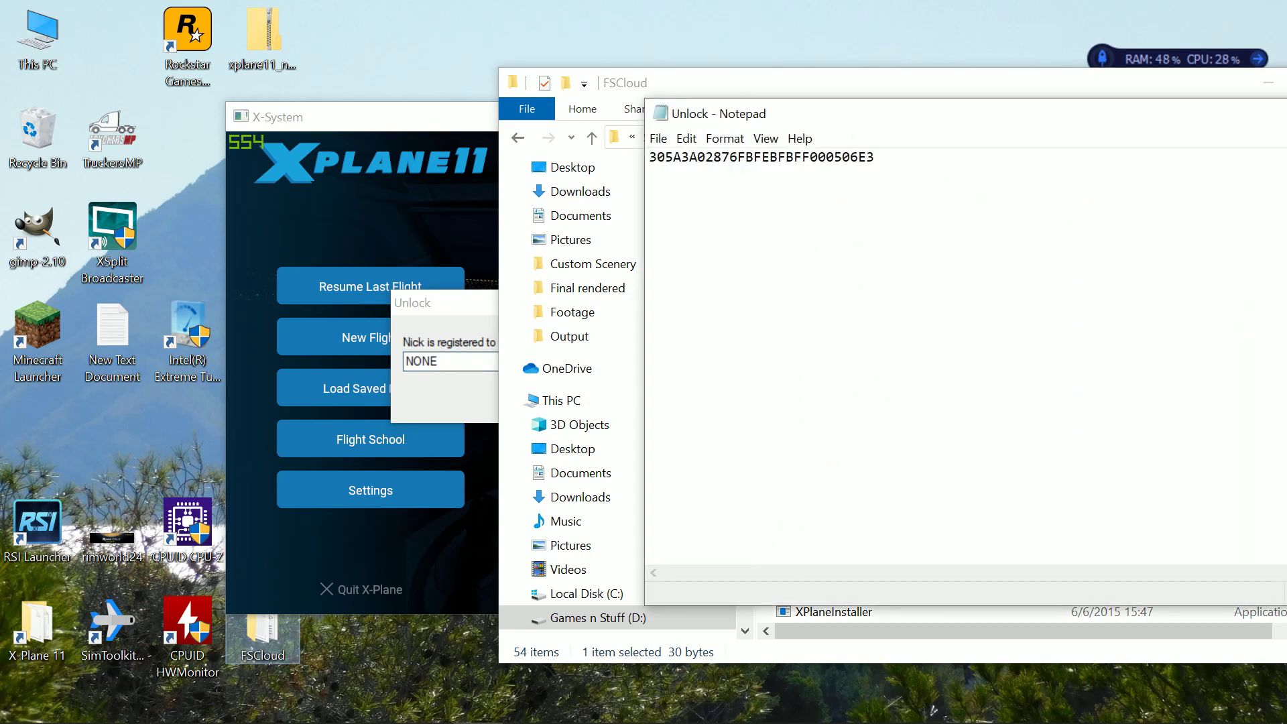
key(ctrl+a)
right_click(722, 160)
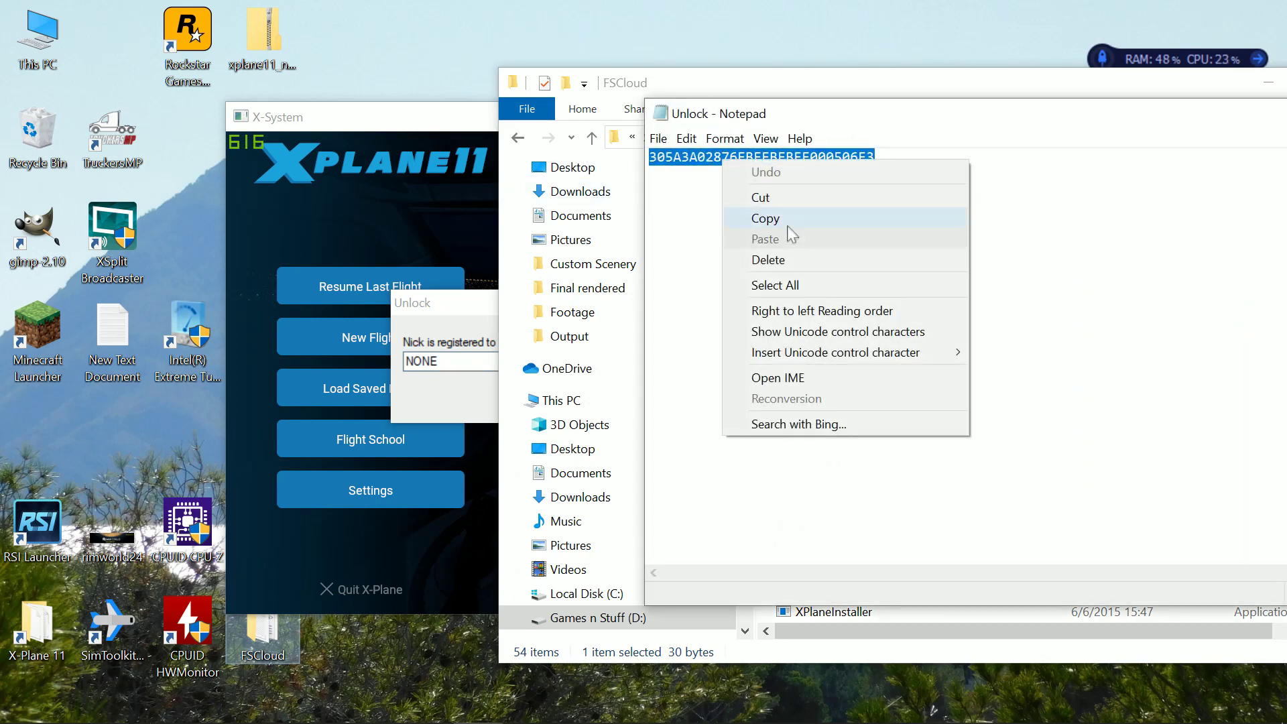
click(765, 215)
key(ctrl+a)
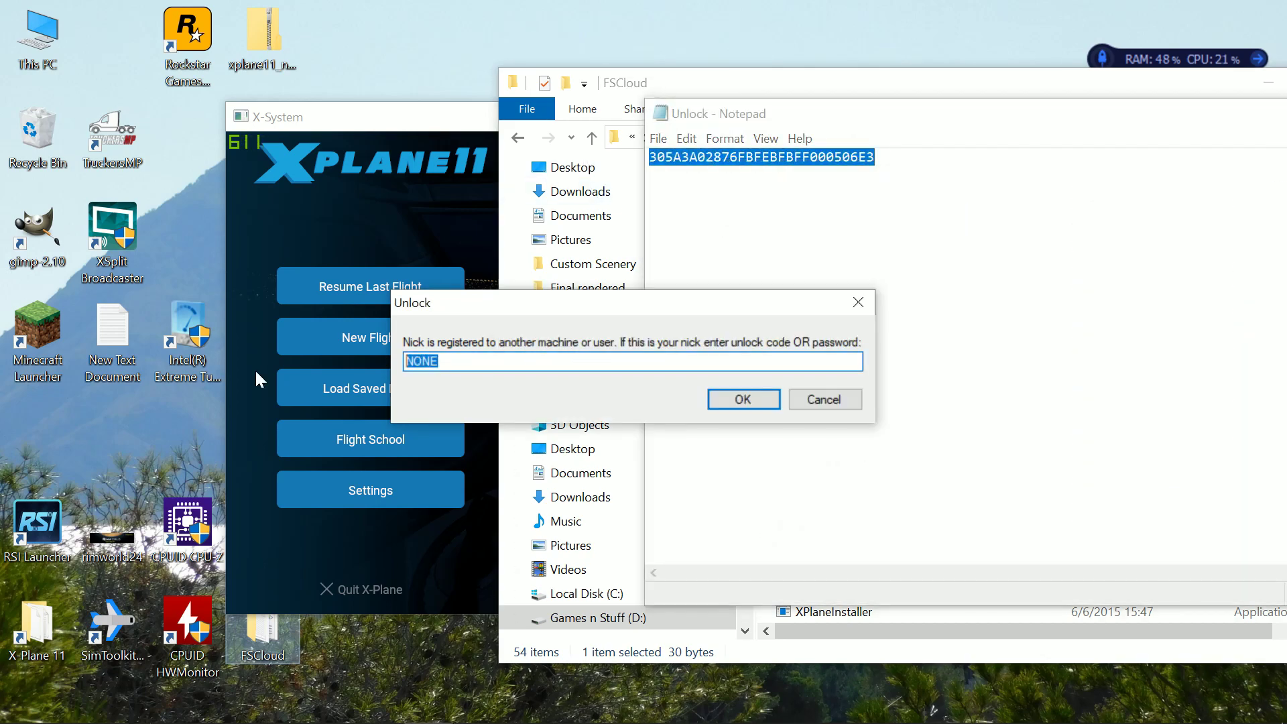
key(ctrl+v)
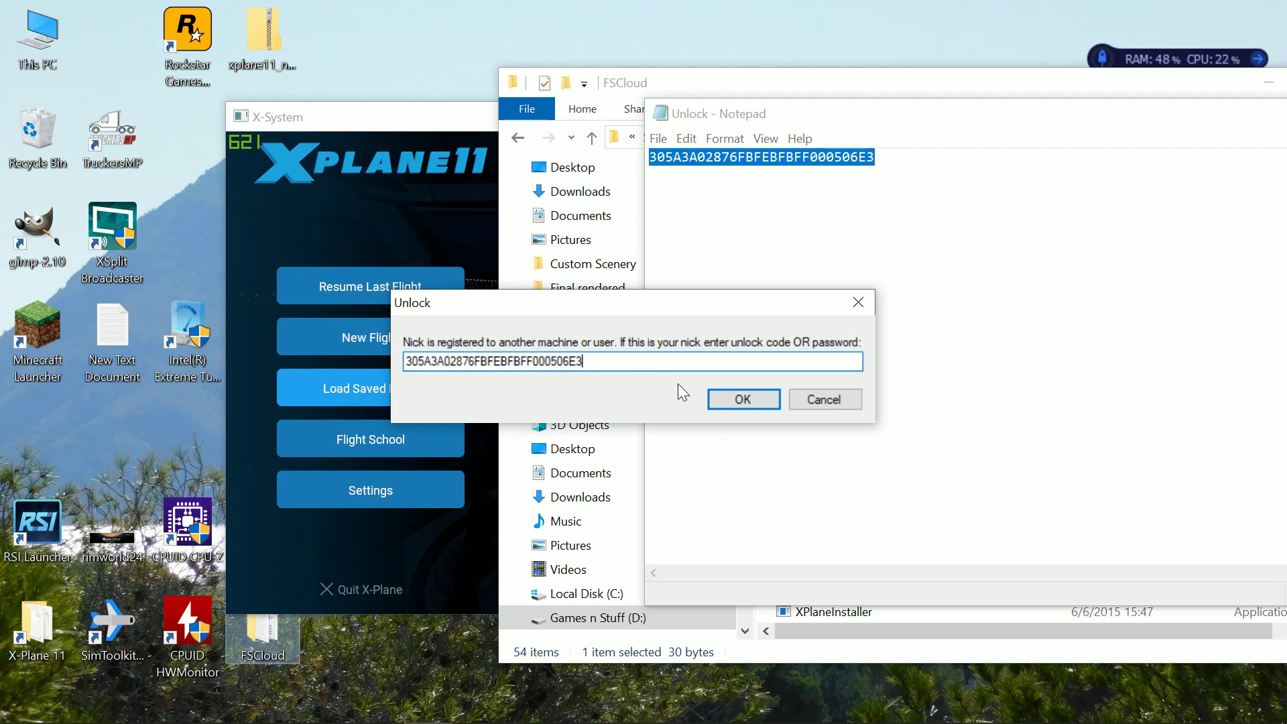
click(741, 400)
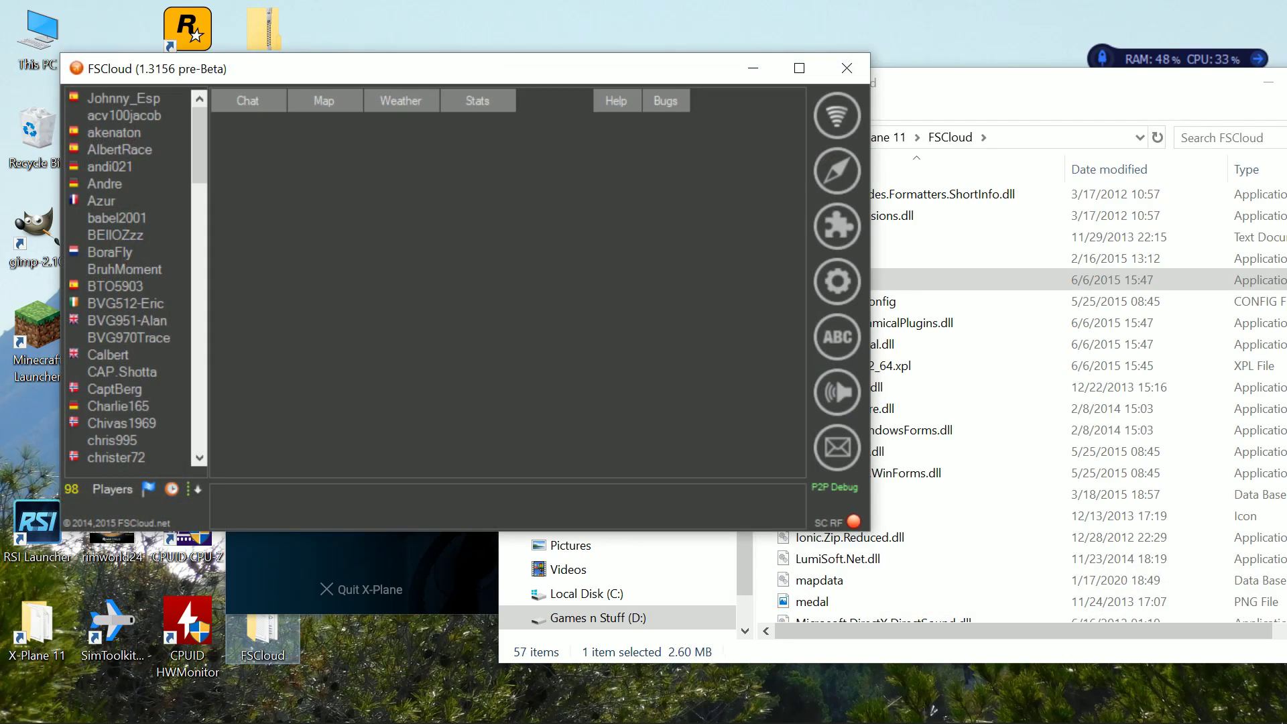
Examine the online players' aircraft on the FSCloud map, from Spain out to the whole world and back.
scroll(1006, 508, down, 1)
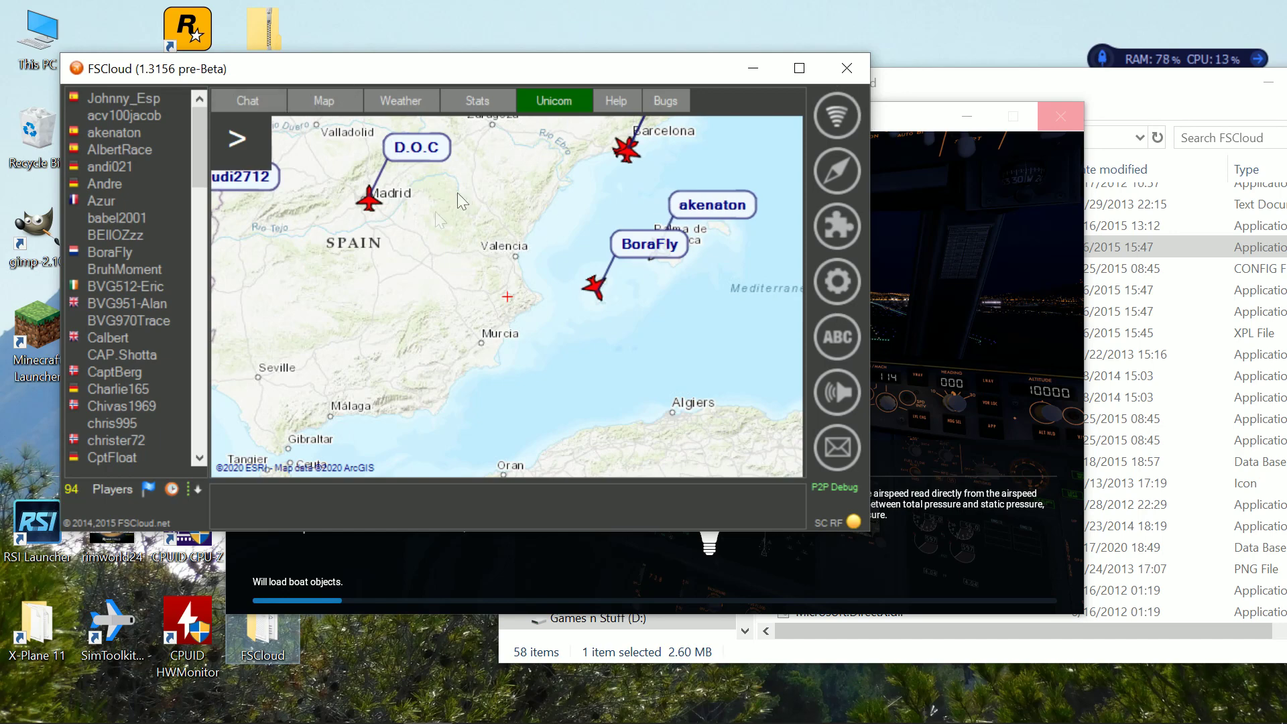
scroll(511, 305, down, 2)
scroll(511, 306, down, 1)
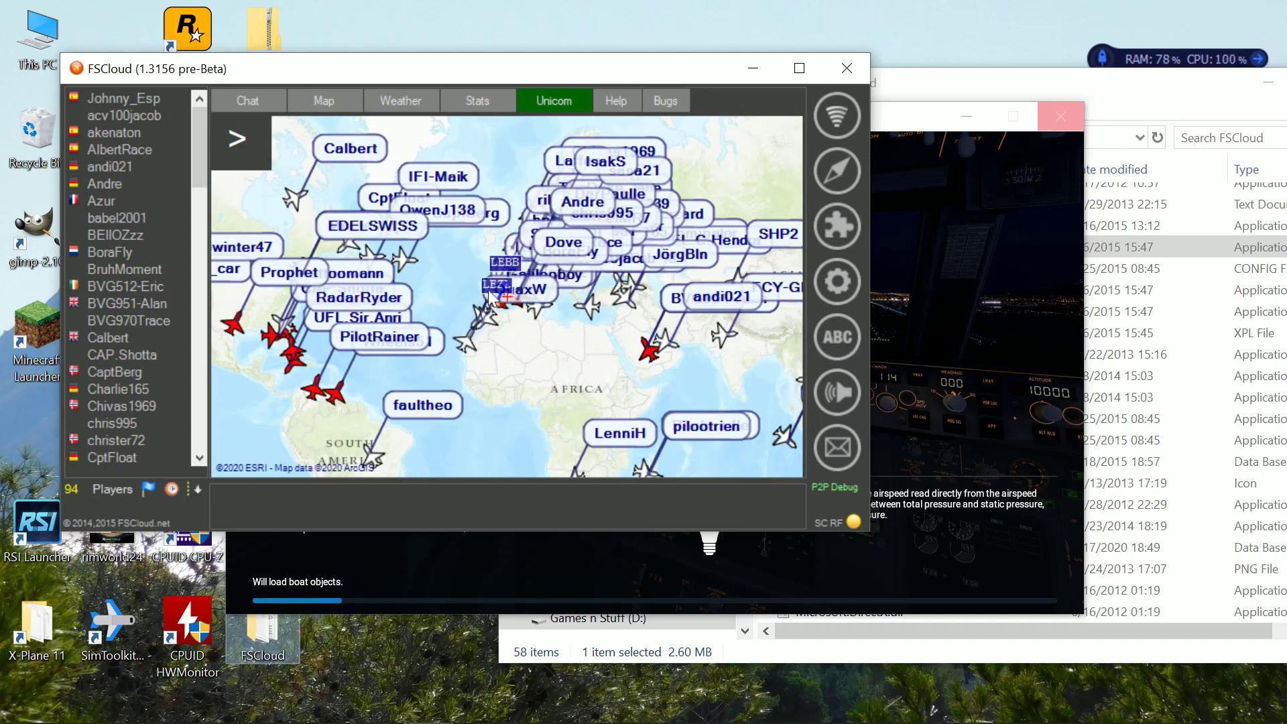
scroll(490, 289, up, 1)
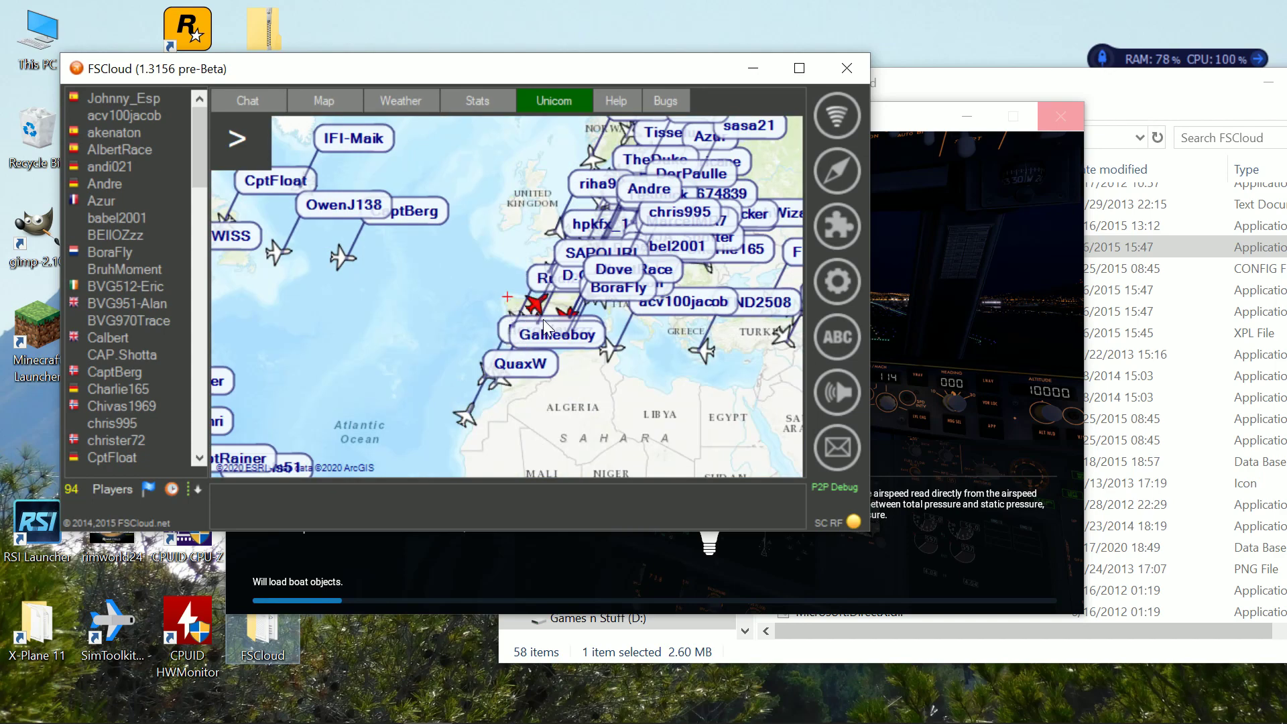
scroll(422, 239, up, 3)
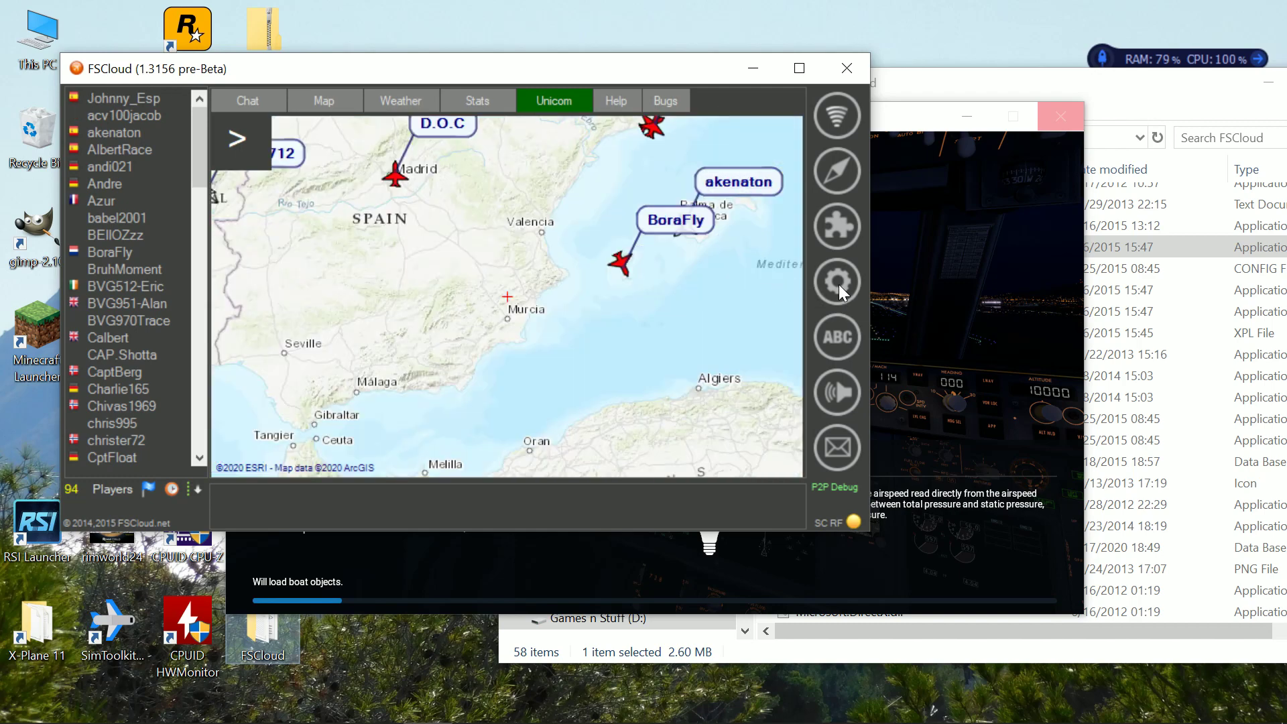
Open the FSCloud configuration, move the main window aside, and set the network visualization speed to its maximum.
click(839, 281)
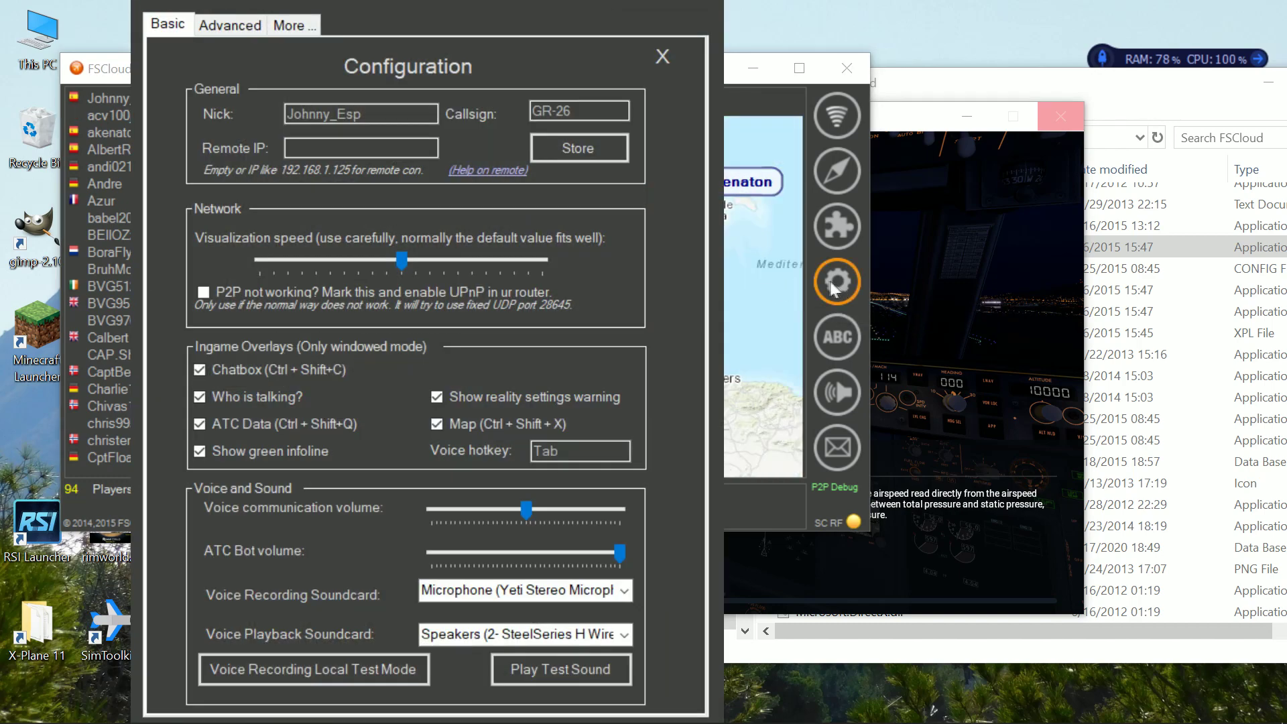
click(832, 284)
drag(451, 77, 1179, 290)
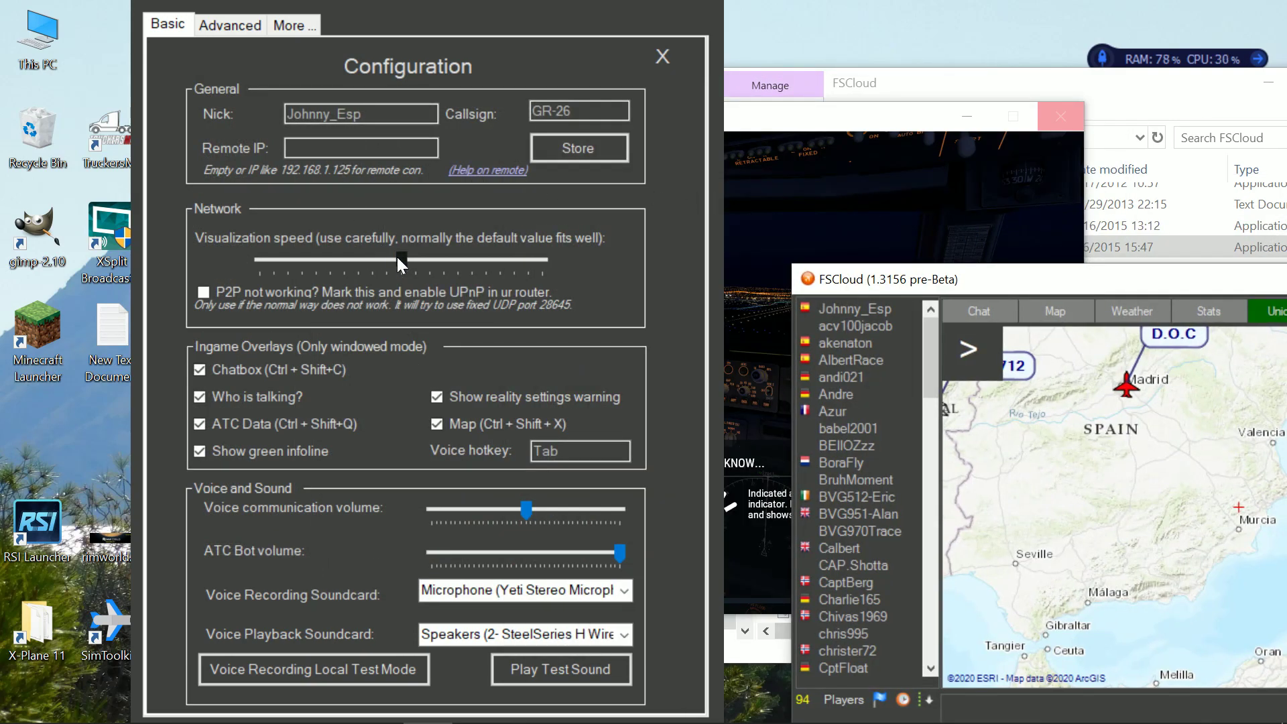
drag(398, 257, 602, 274)
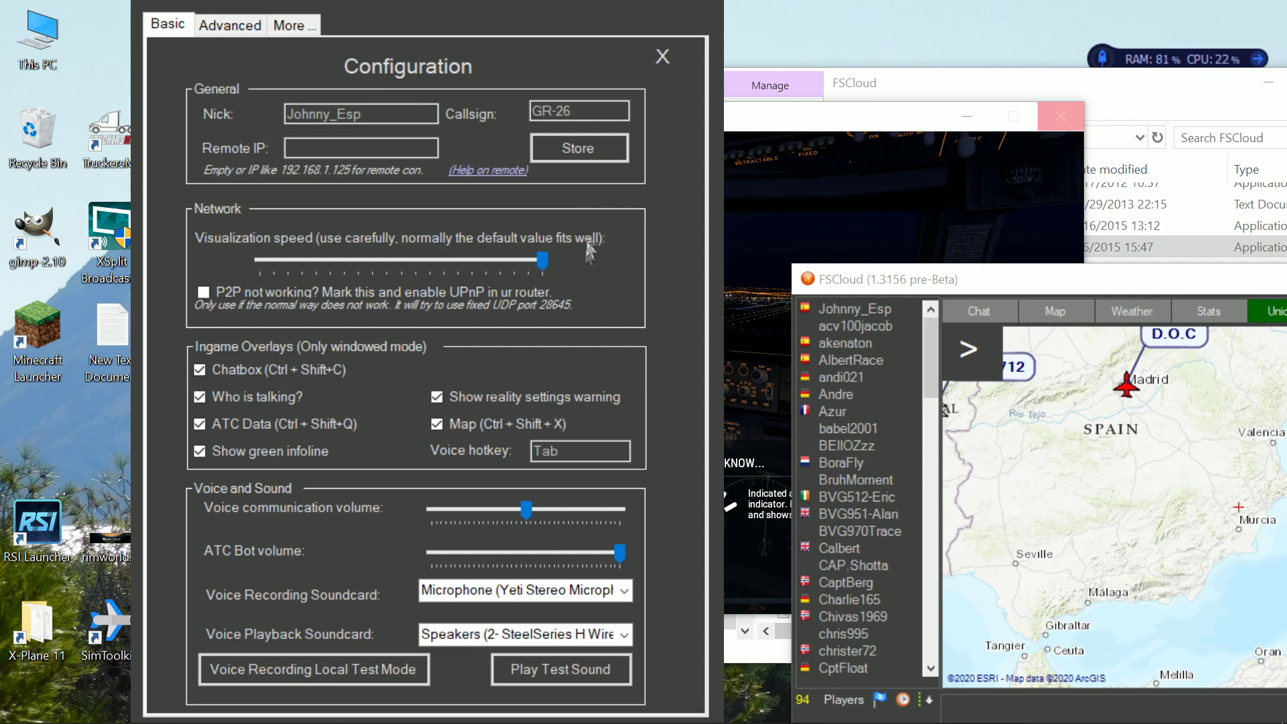
View the Advanced settings in the FSCloud configuration.
click(229, 27)
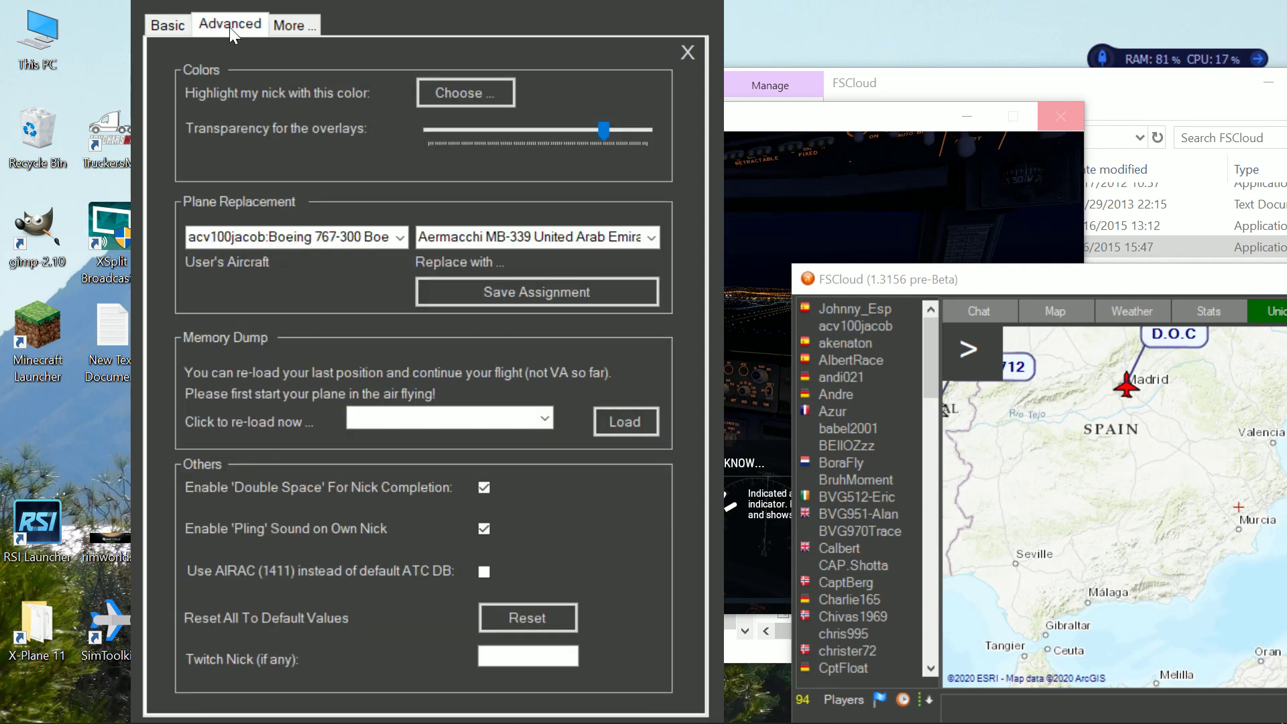
key(Left)
mouse_move(557, 26)
mouse_down()
mouse_move(519, 11)
mouse_move(535, 14)
mouse_up()
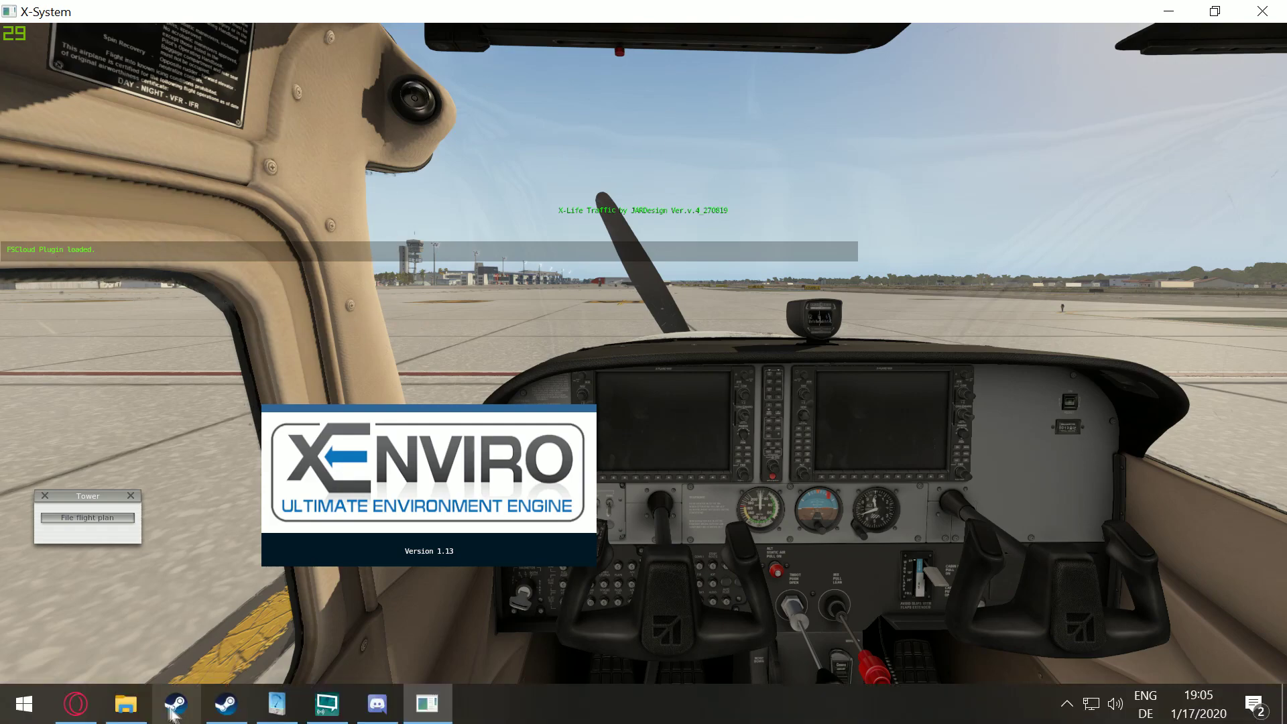
Launch FSCloud from its folder with the flight loaded in X-Plane, and show the FSCloud map.
click(125, 716)
double_click(798, 344)
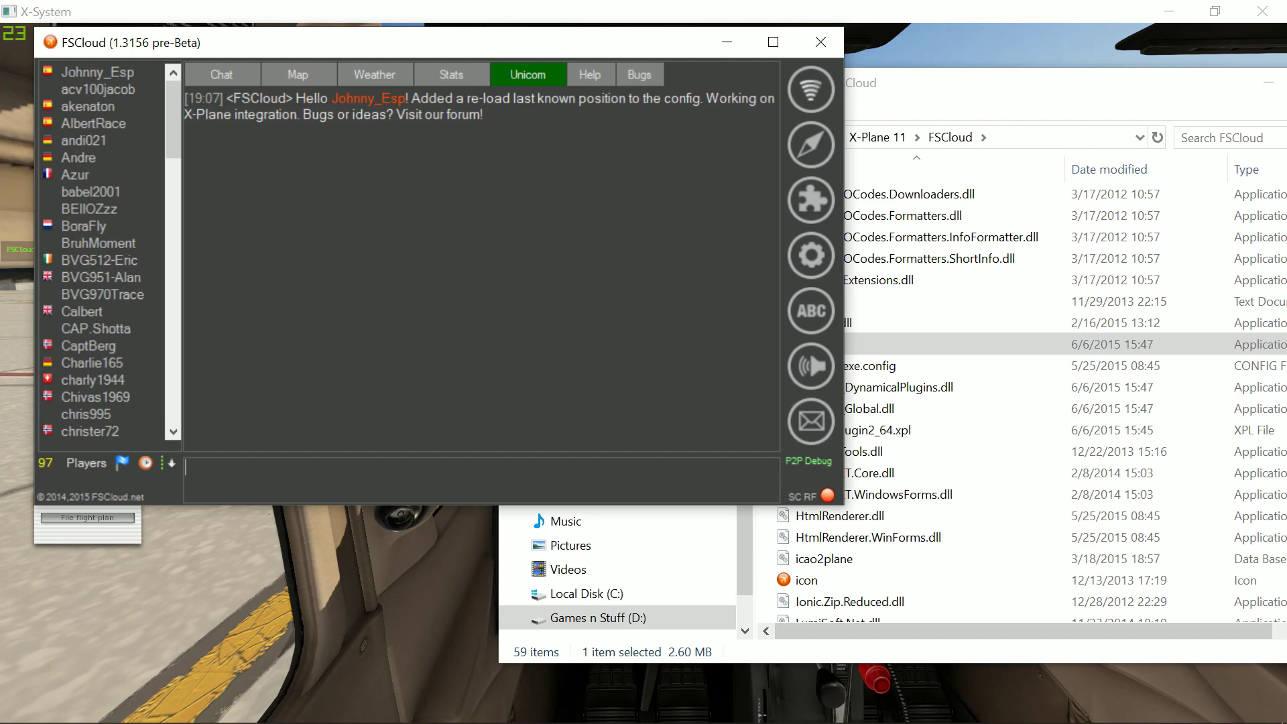
click(289, 71)
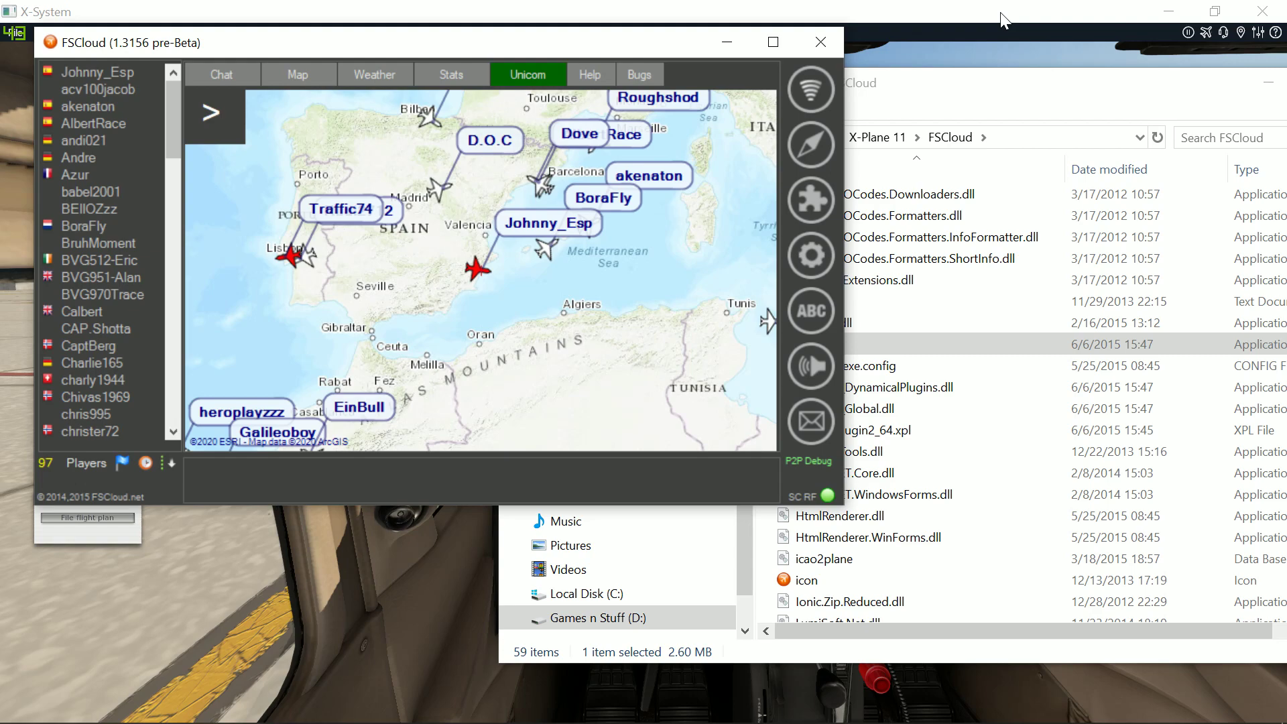
Switch to X-Plane 11 and change from the cockpit to an external view of the aircraft.
click(886, 20)
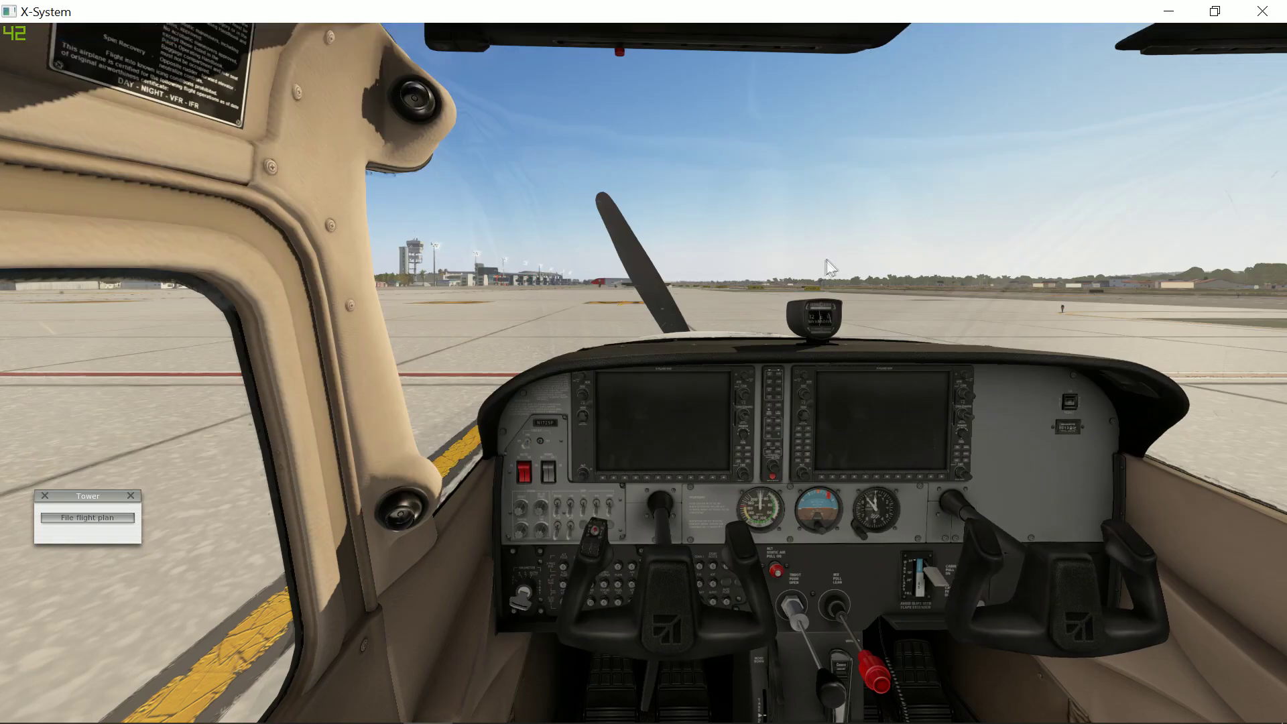
key(shift+8)
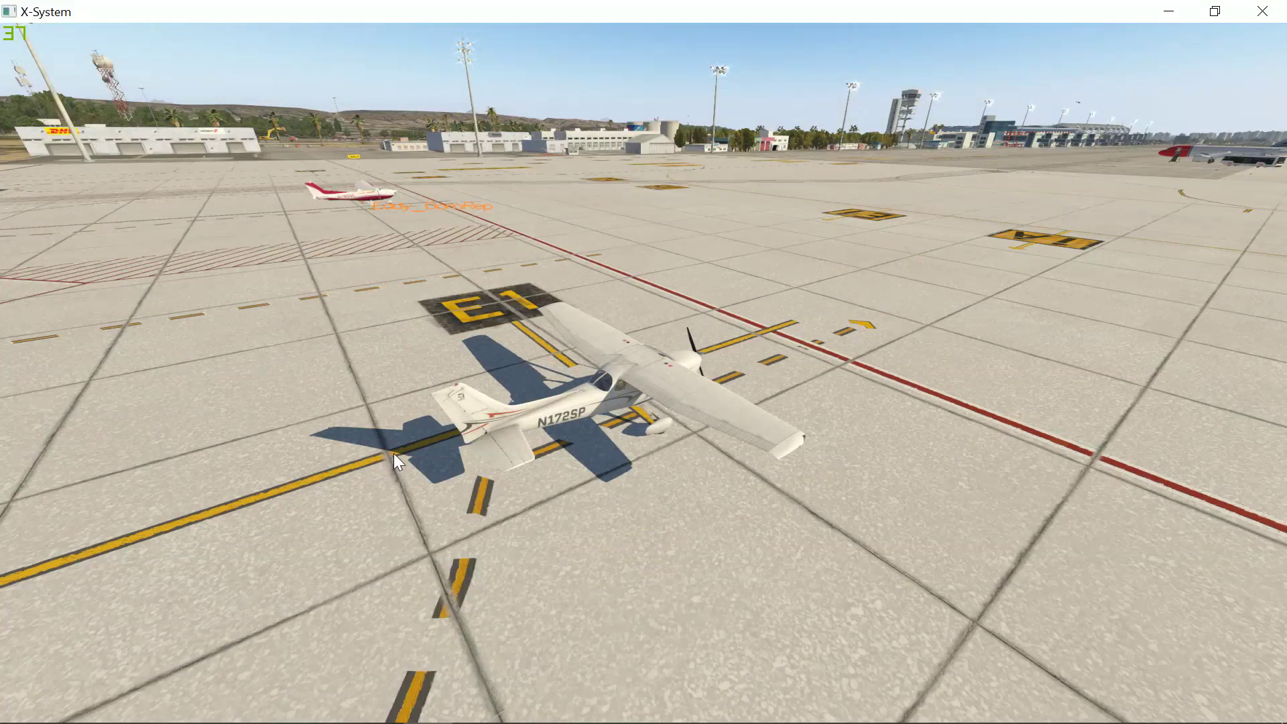